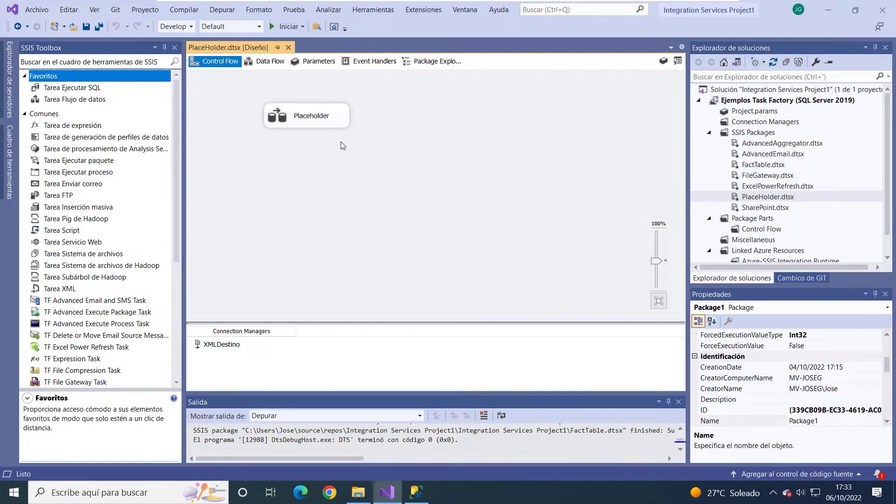
Open the Placeholder data flow task and bring up the editor of its TF Placeholder Source
left_click(300, 118)
double_click(301, 118)
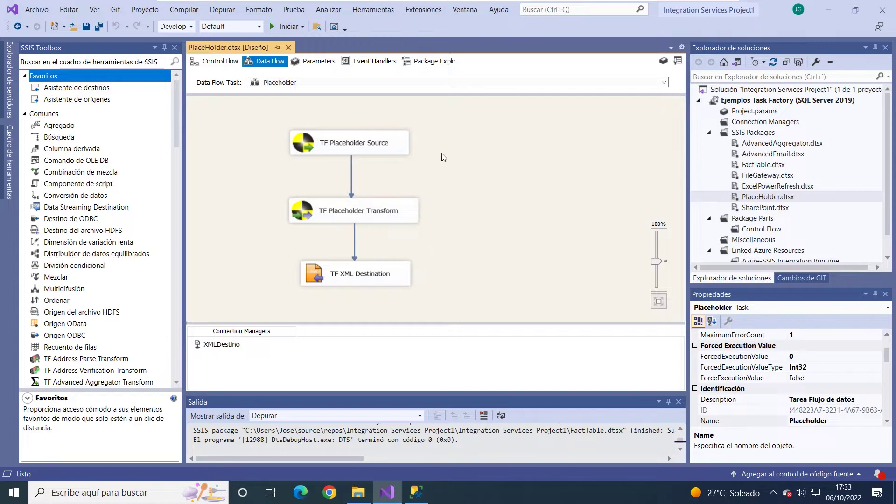
double_click(359, 150)
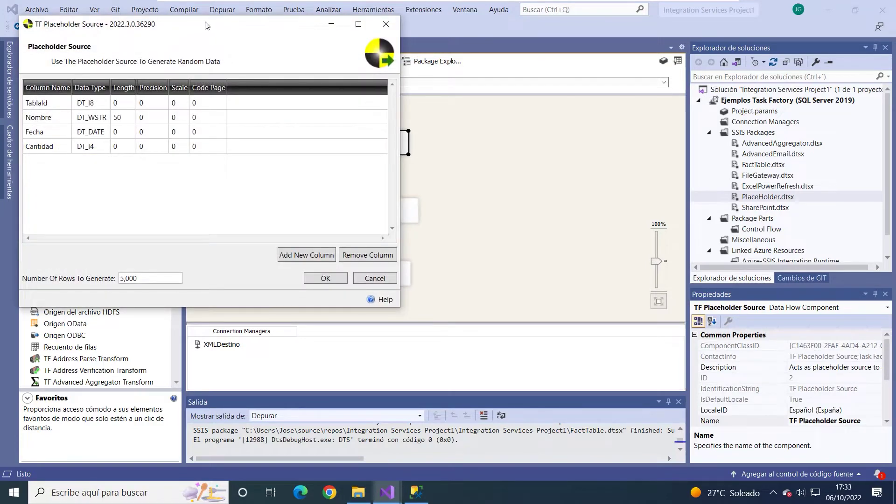
left_click_drag(207, 24, 472, 52)
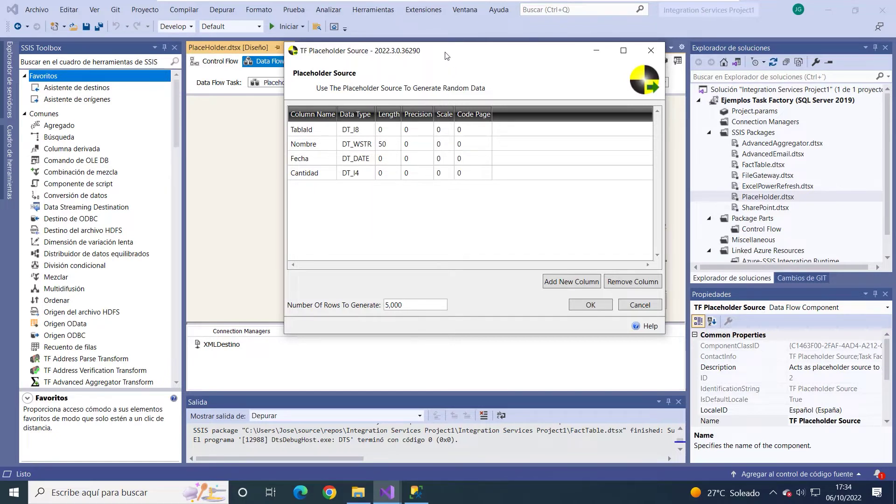
left_click_drag(444, 52, 388, 58)
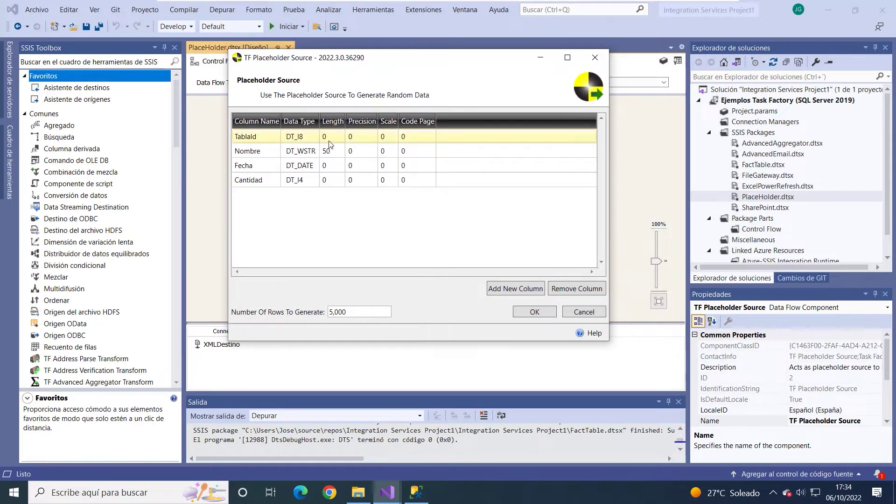
Add a new column named Descripción to the placeholder source
left_click(510, 293)
left_click(266, 200)
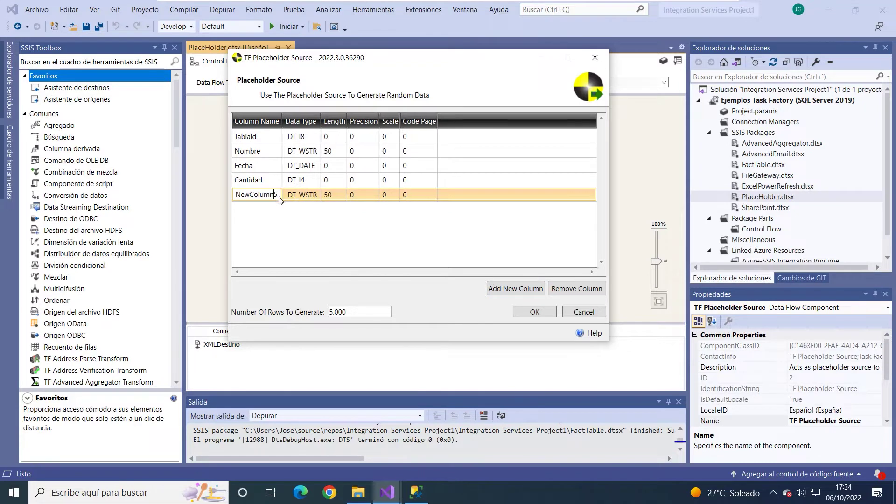
double_click(267, 198)
type("Descripción")
Set the Descripción column's data type to DT_TEXT and its length to 250
left_click(315, 198)
left_click(316, 198)
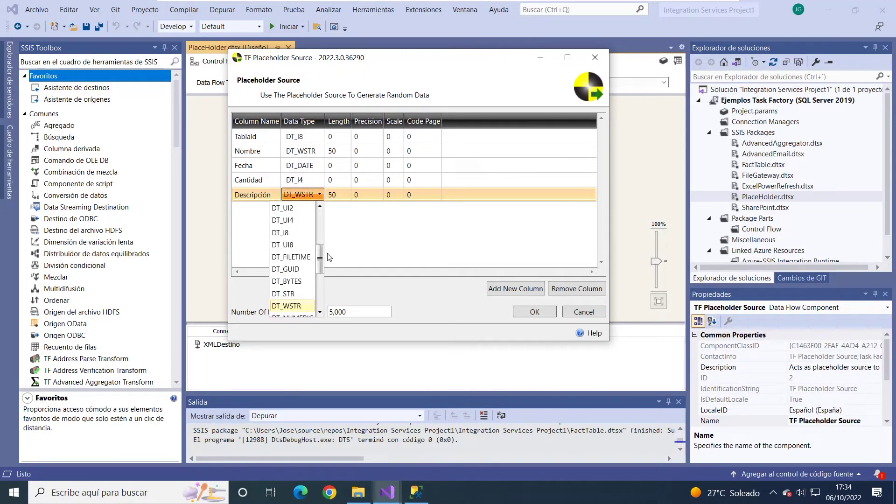
left_click_drag(323, 258, 321, 290)
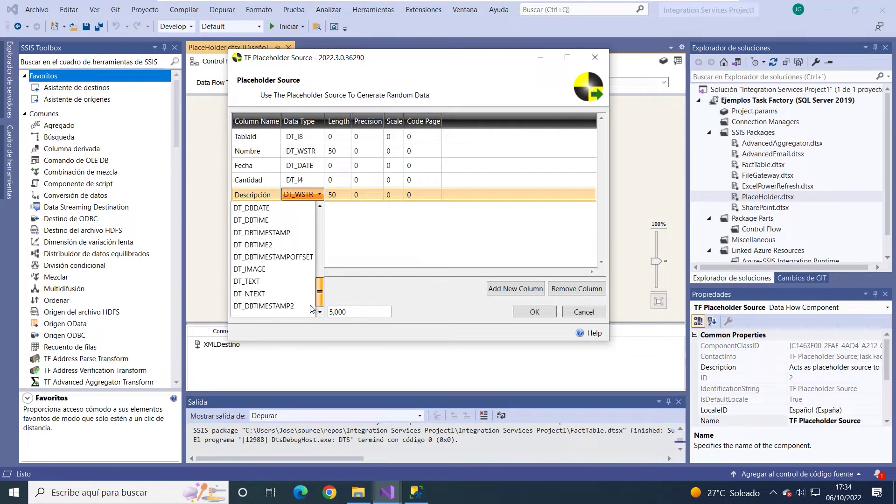
left_click(239, 281)
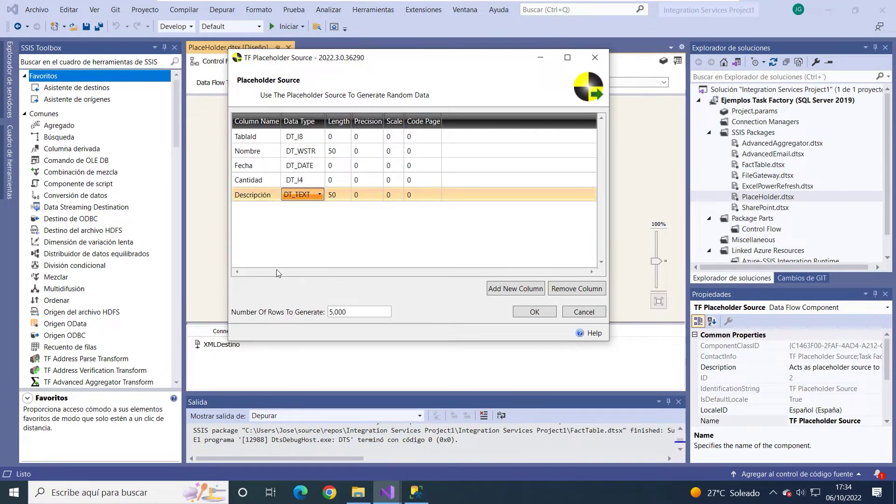
left_click(344, 196)
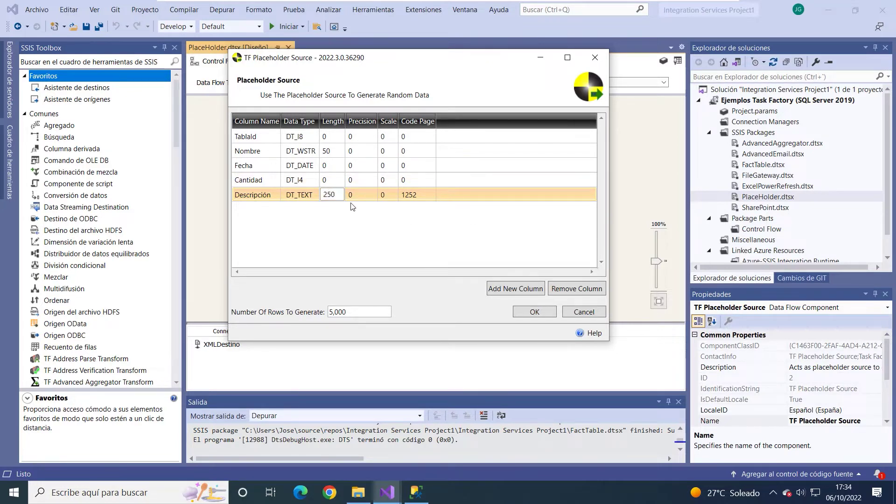
Remove the Descripción column from the placeholder source
left_click(250, 198)
right_click(251, 202)
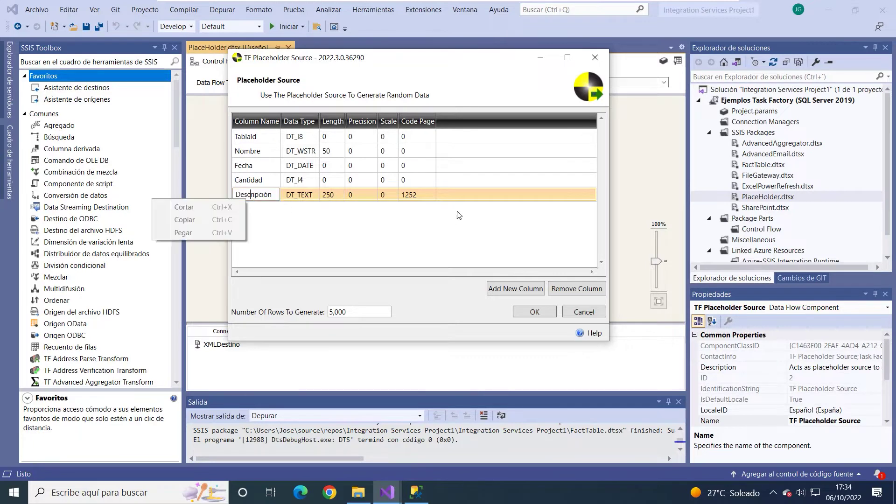
key("Escape")
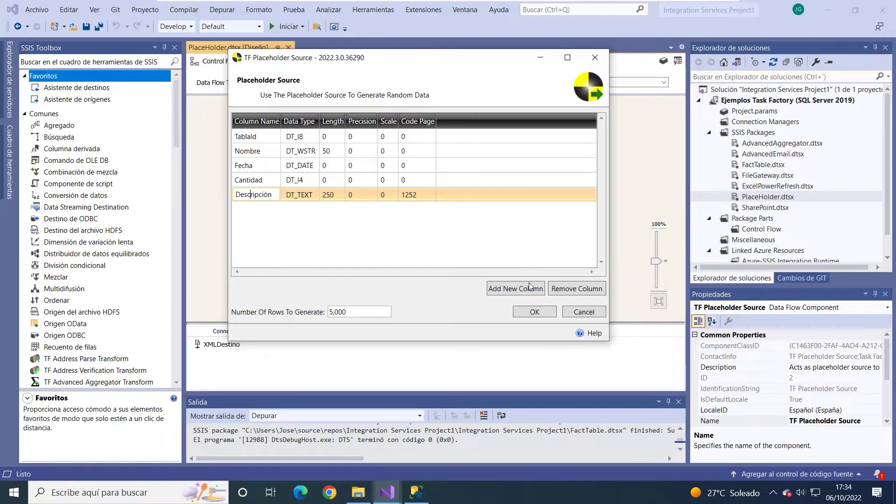
left_click(569, 289)
left_click(446, 254)
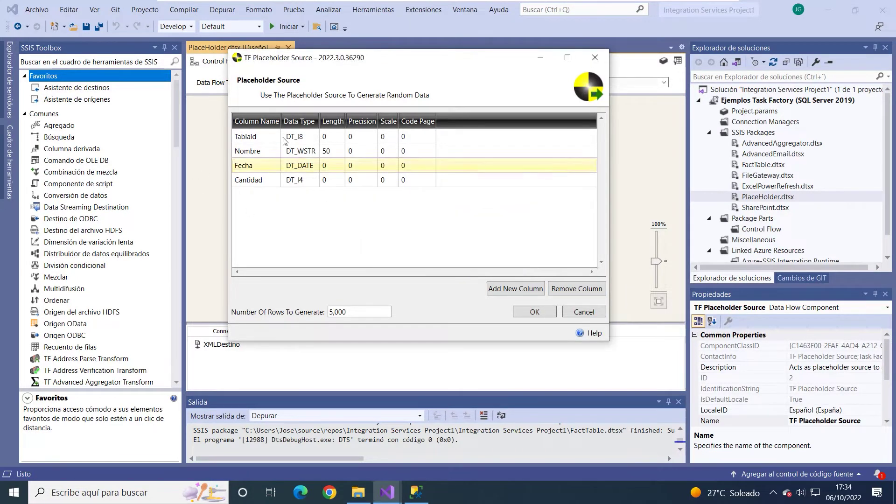
Review the source's column definitions and number of rows to generate, and accept the settings
left_click(247, 136)
left_click(329, 151)
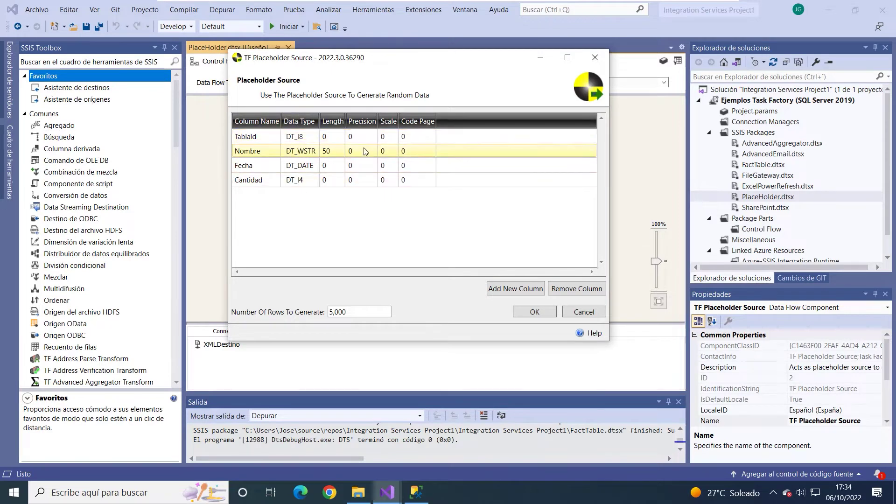
left_click(462, 204)
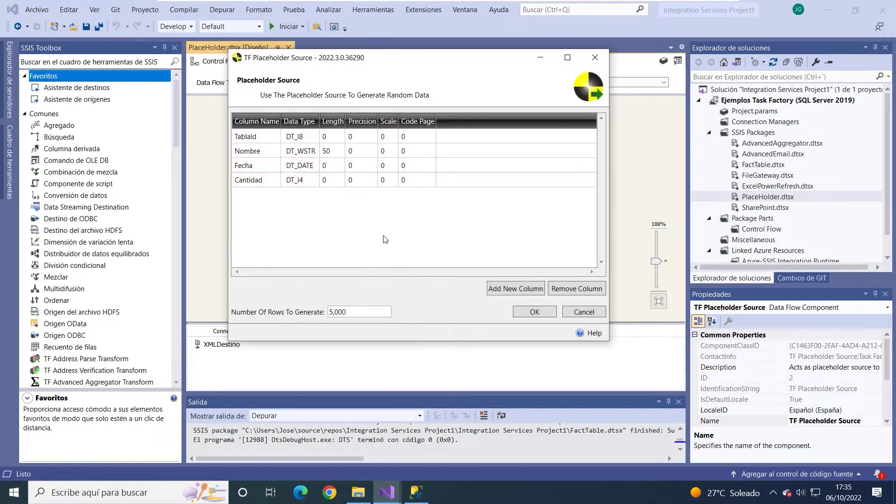
left_click(342, 312)
left_click_drag(358, 315, 327, 315)
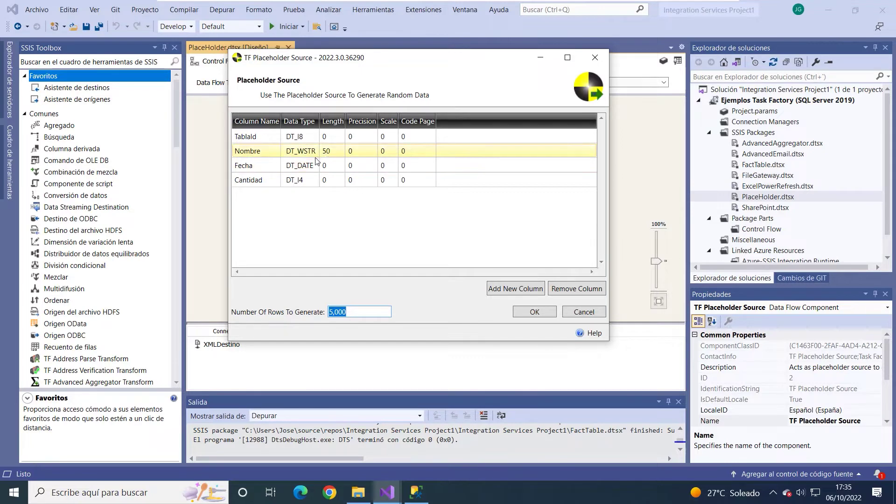
left_click(543, 316)
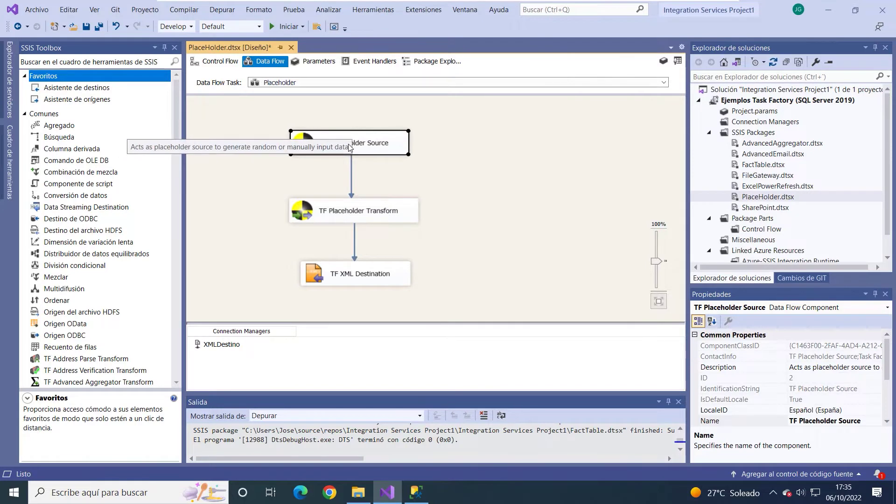
left_click(475, 159)
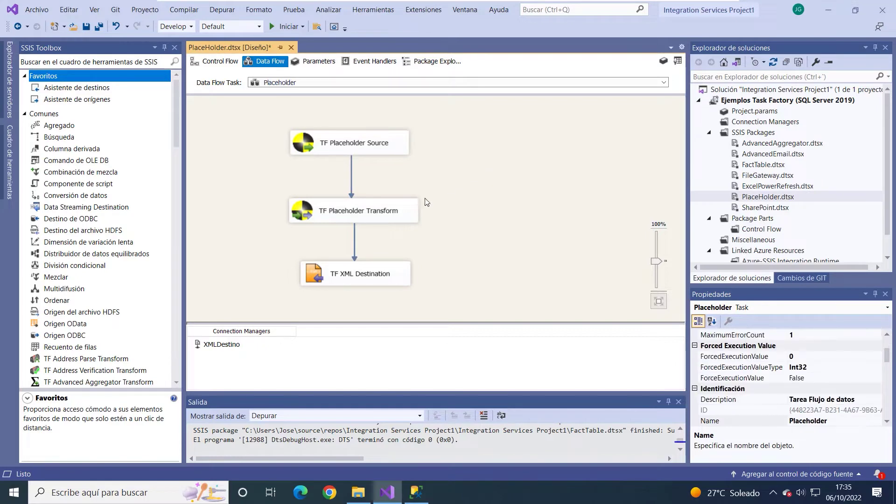
left_click(344, 209)
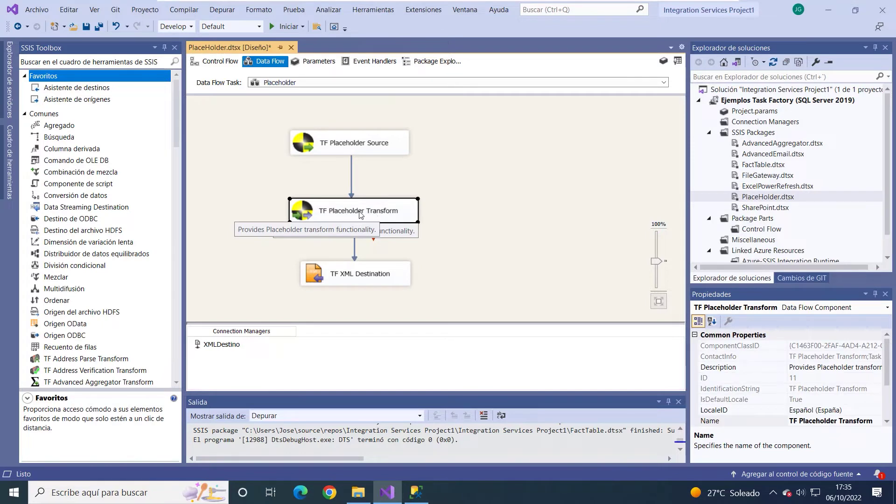
left_click(529, 217)
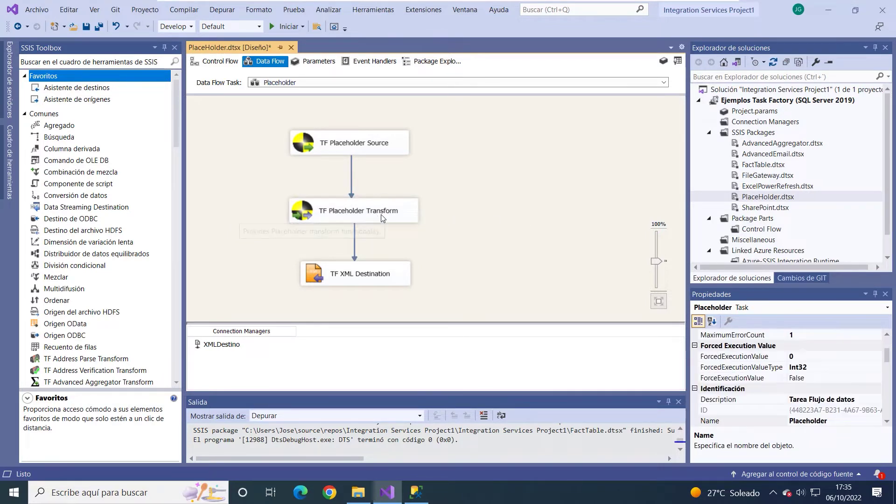
Try to rename the transform component on the canvas as "TF Placeholder Transform - Trasformar de tipo..."
left_click(383, 218)
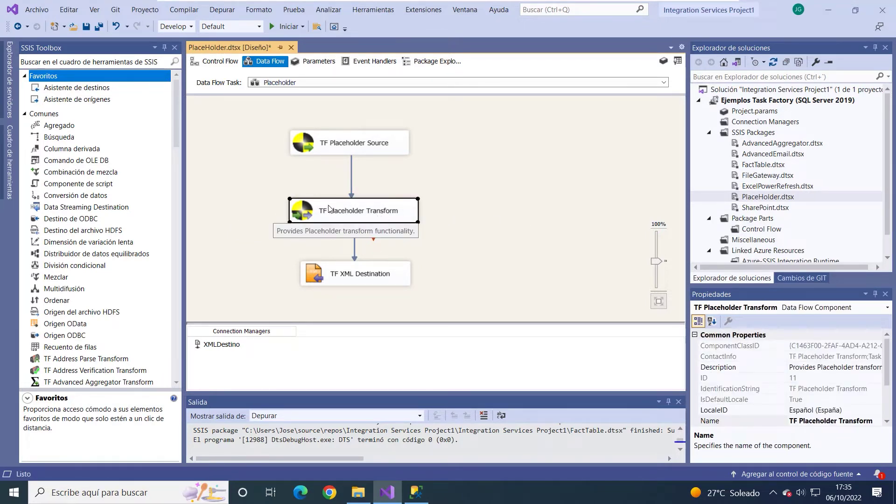
left_click(354, 211)
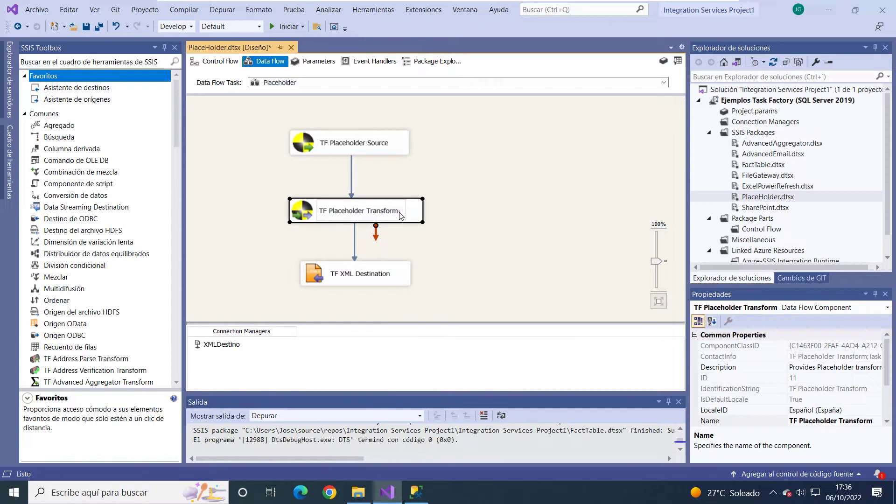
type("- T")
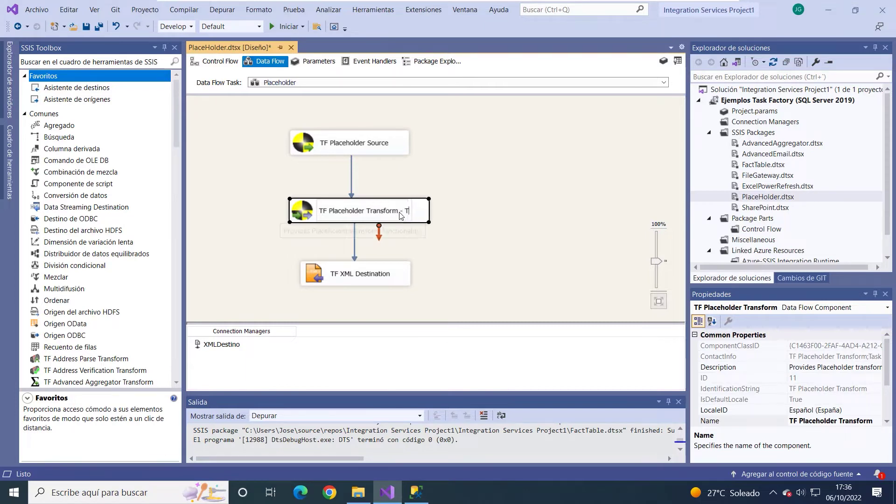
type("rasform")
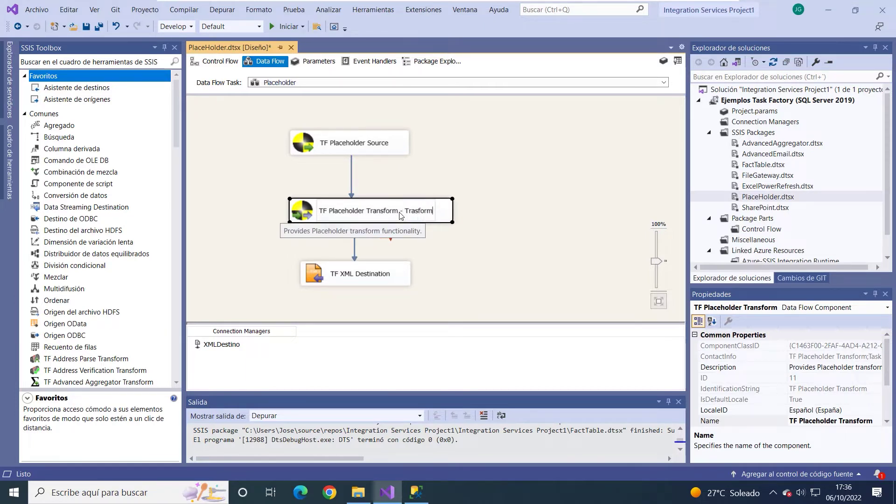
type("ar de tipo")
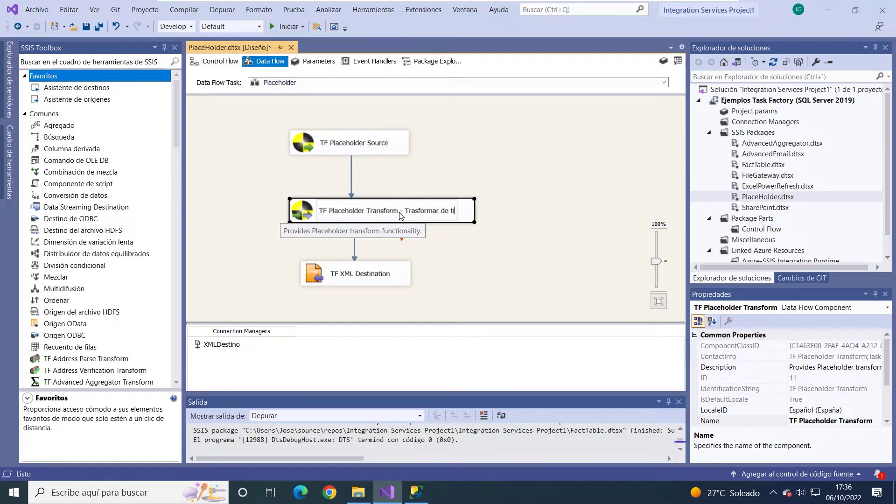
type("...")
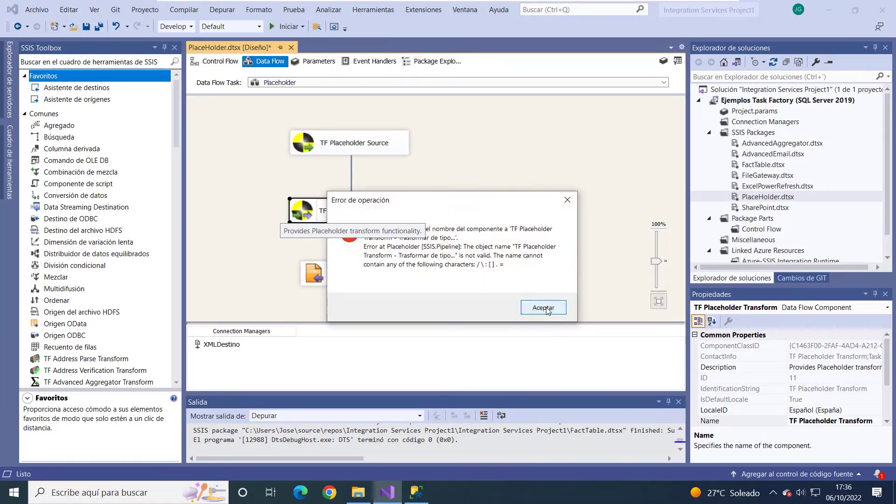
left_click(544, 308)
left_click(394, 218)
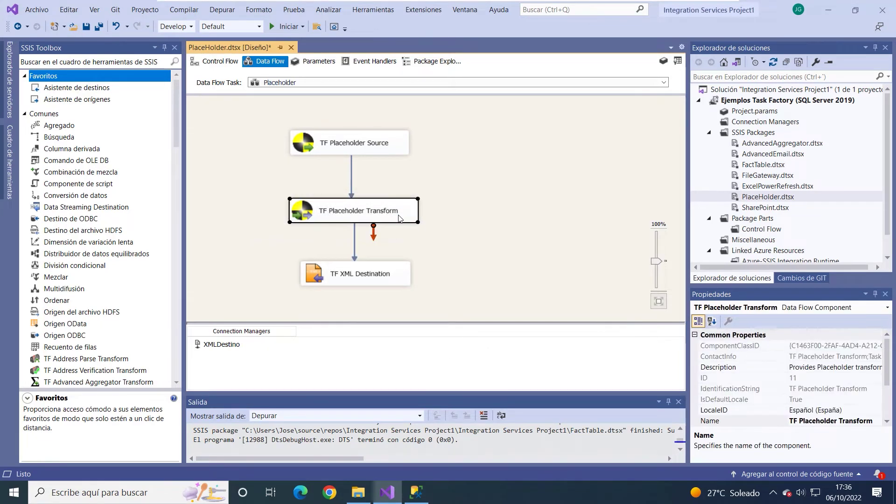
left_click(399, 218)
key("Escape")
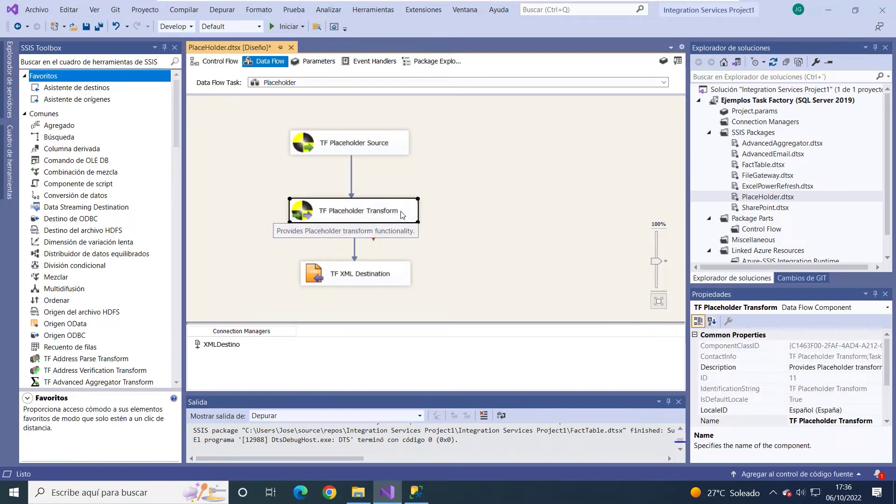
Name the placeholder transform "TF Placeholder Transform - Transformación" and set its description to "Aquí se modificarán.."
double_click(399, 214)
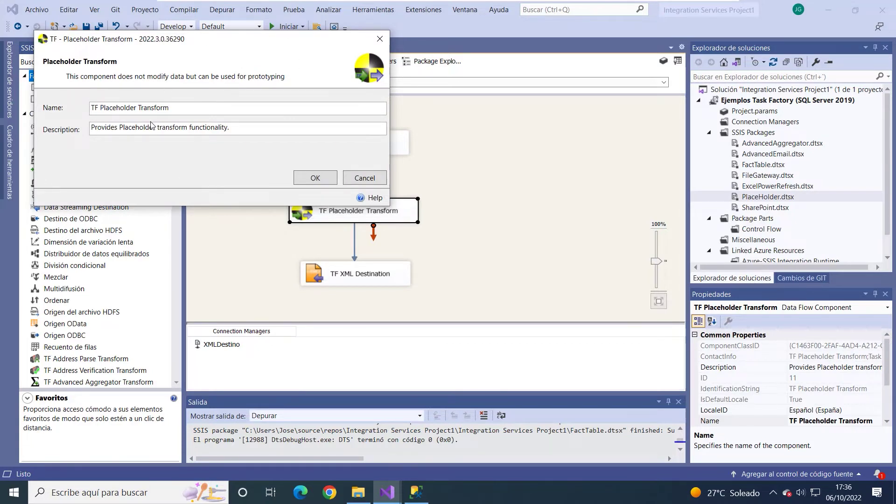
left_click(233, 129)
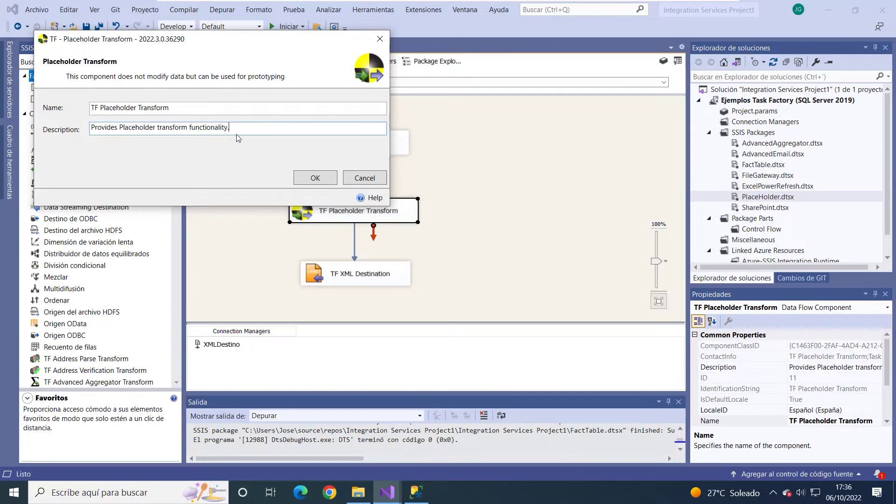
left_click_drag(242, 133, 88, 135)
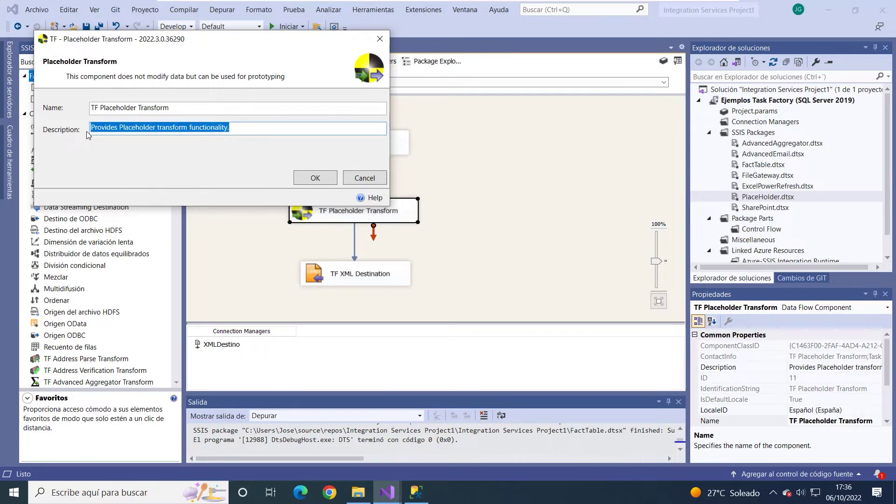
left_click(177, 109)
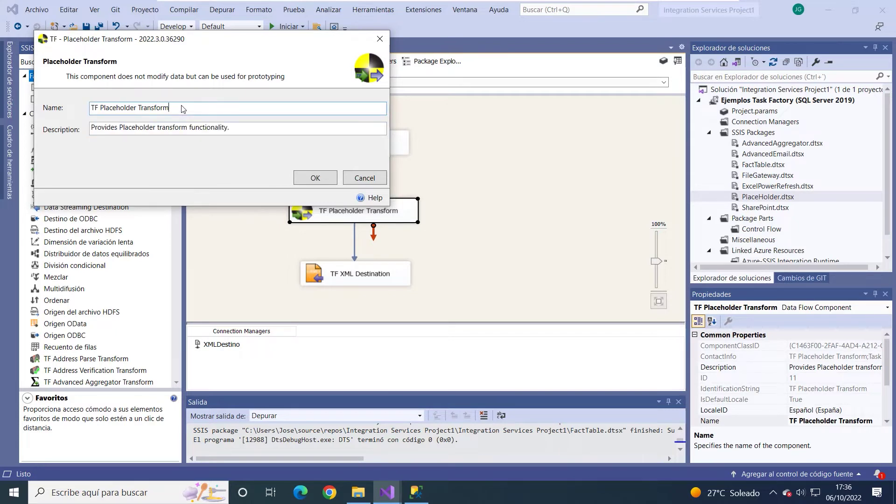
type("- Transformación")
left_click_drag(242, 128, 91, 132)
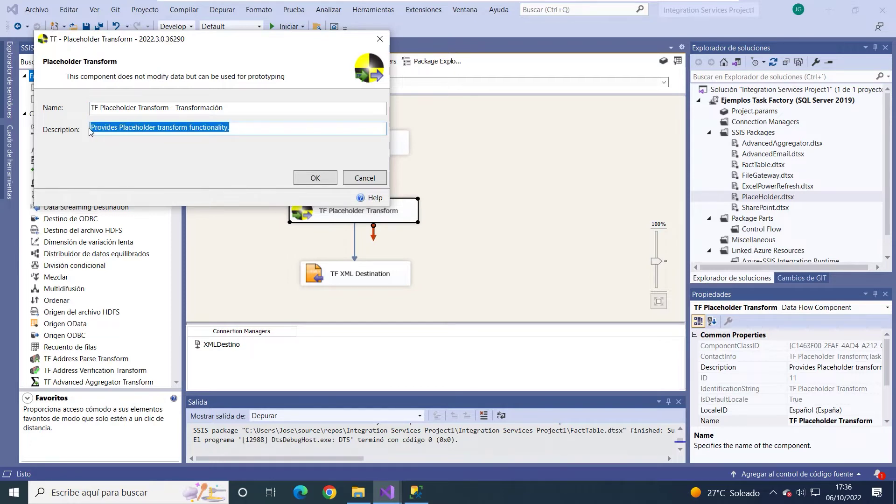
type("Aquí se modificarán..")
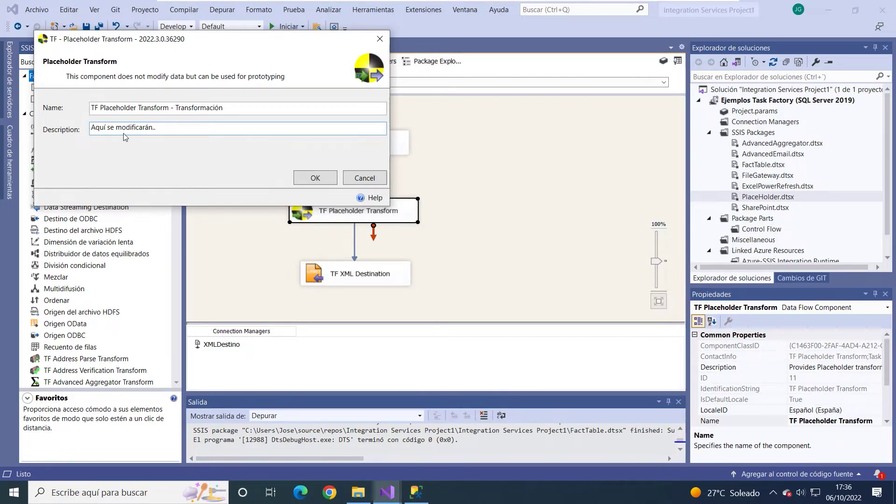
left_click(321, 181)
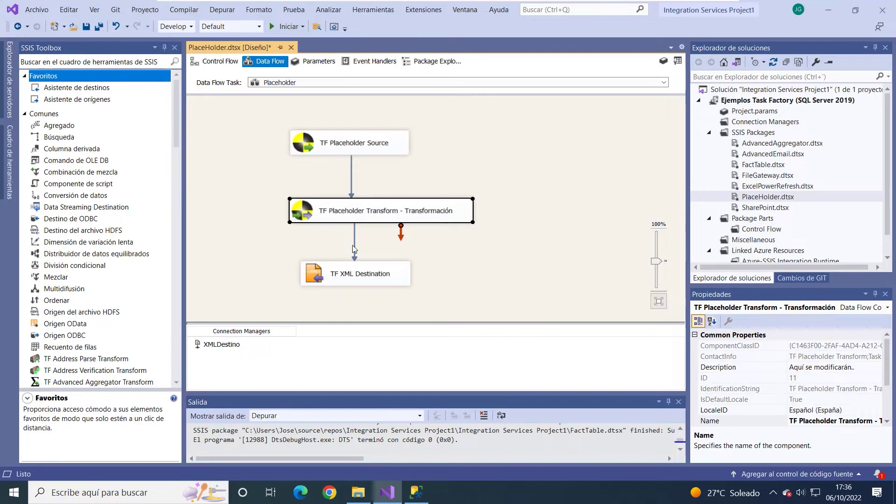
Select the TF XML Destination component in the data flow
left_click(356, 277)
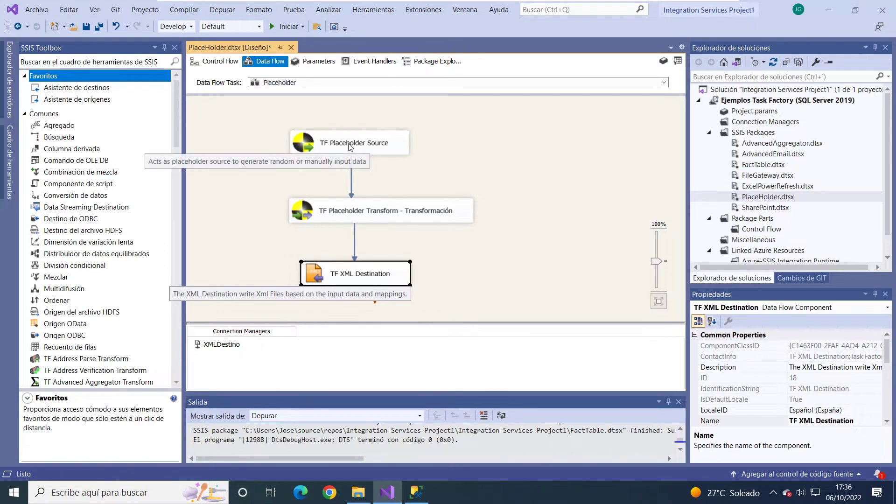
Open the settings of the TF XML Destination and move its window clear of the toolbox
double_click(352, 277)
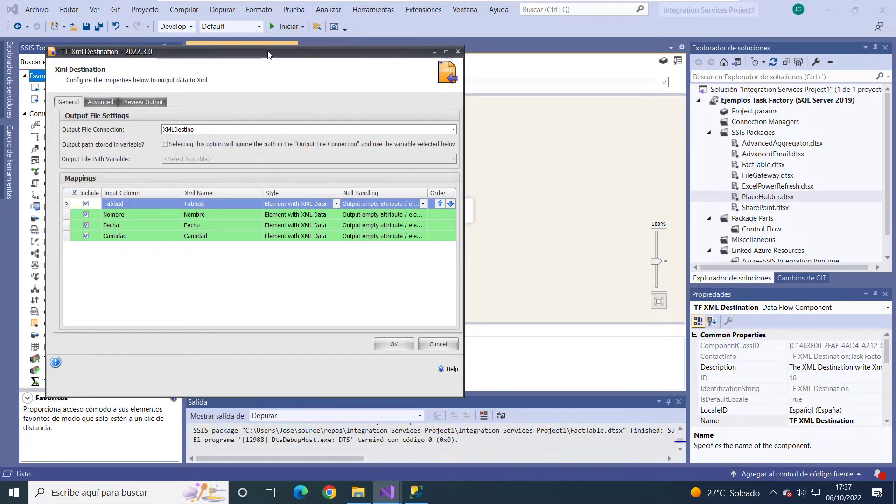
left_click_drag(268, 55, 463, 54)
mouse_move(449, 0)
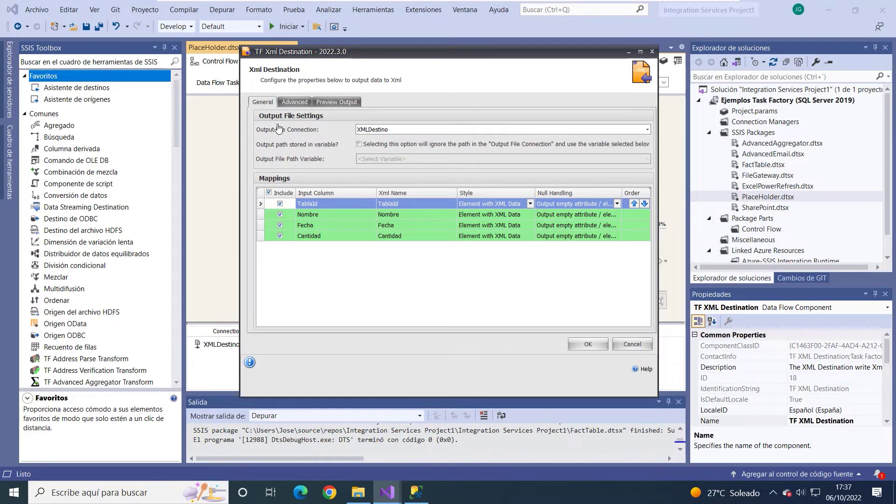
left_click(648, 130)
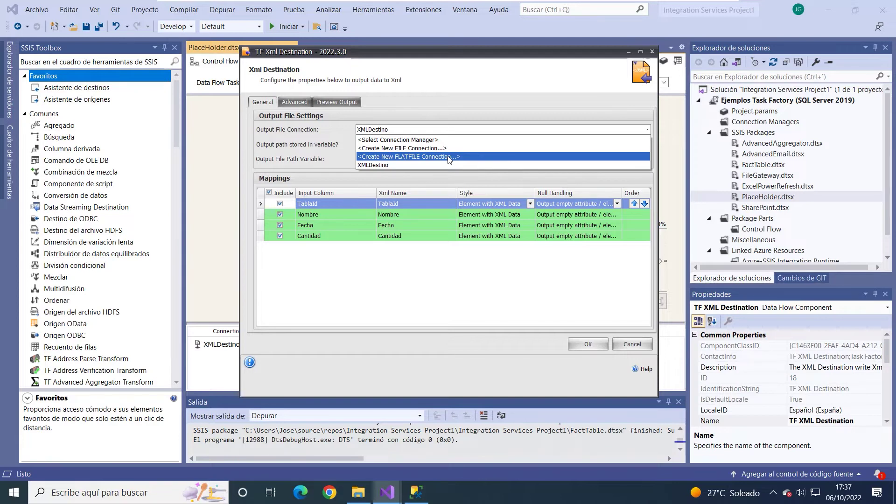
left_click(417, 149)
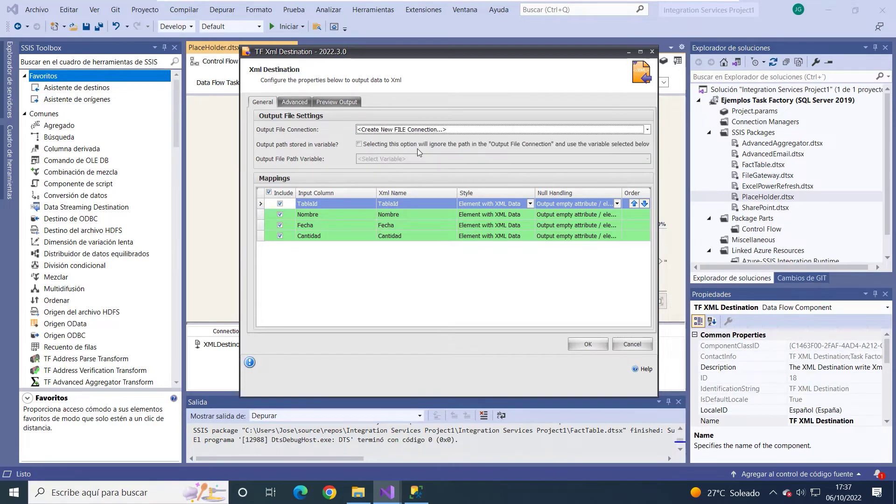
left_click(555, 238)
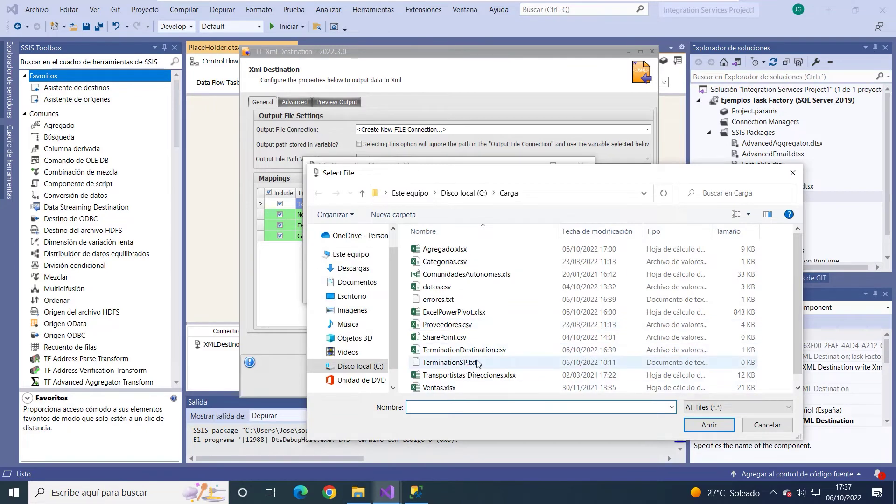
scroll(490, 336, "down", 1)
right_click(493, 386)
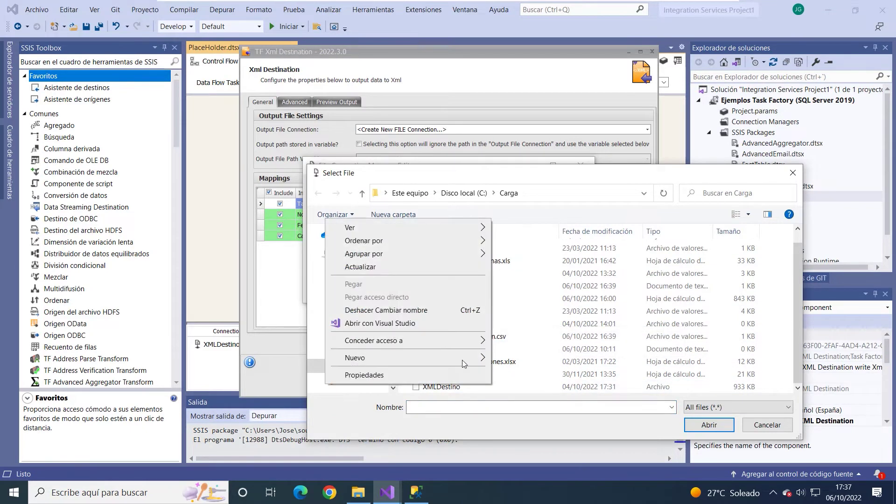
left_click(769, 425)
left_click(560, 263)
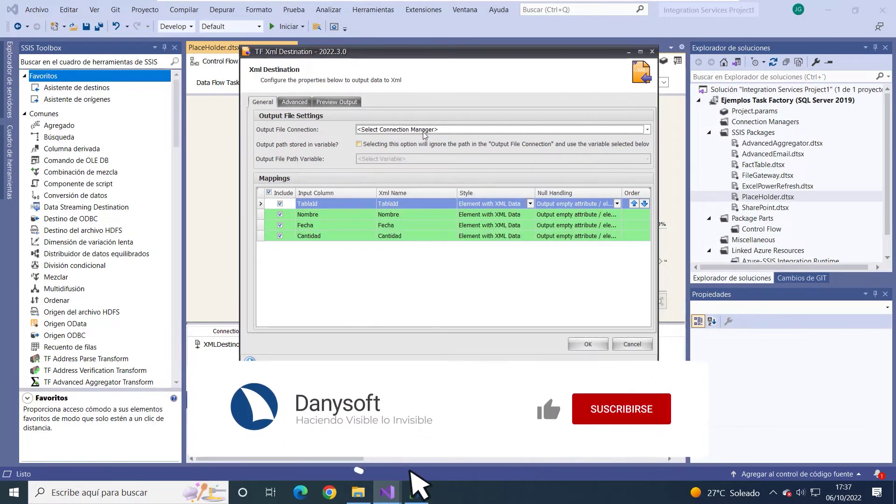
left_click(424, 133)
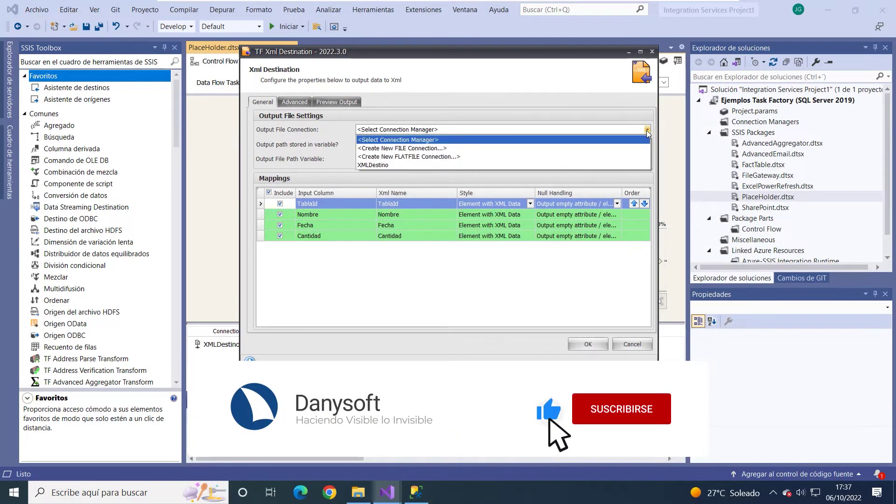
left_click(391, 164)
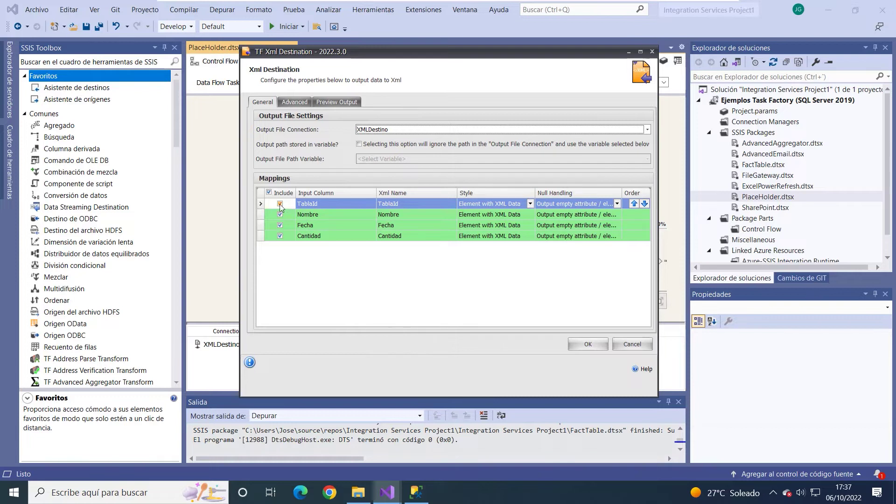
Review the style options for the TablaId mapping and the XML names of the mapped columns
left_click(531, 204)
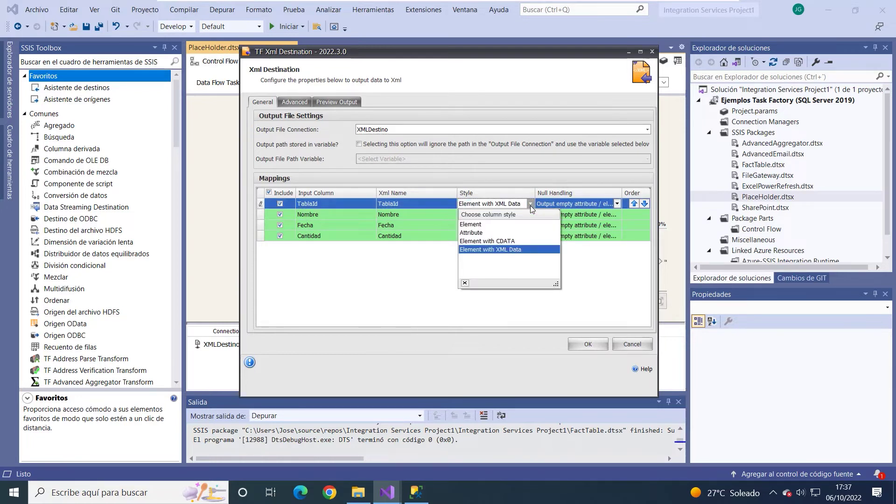
left_click(501, 250)
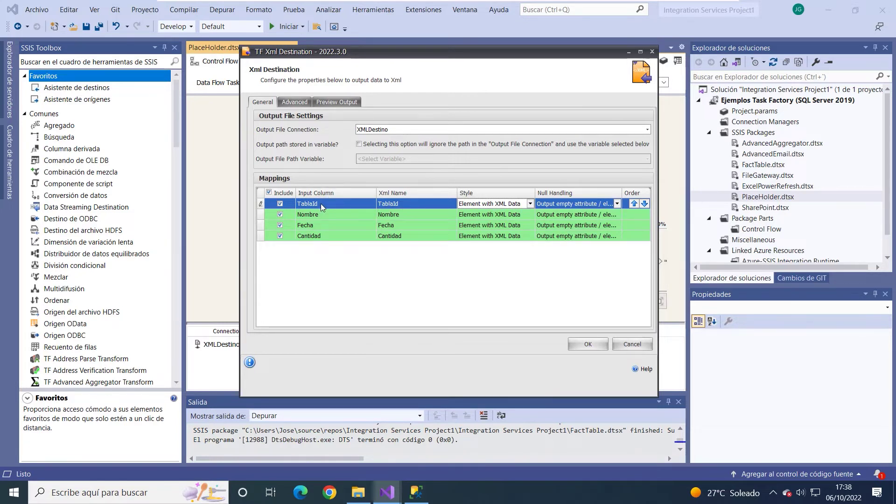
left_click(446, 237)
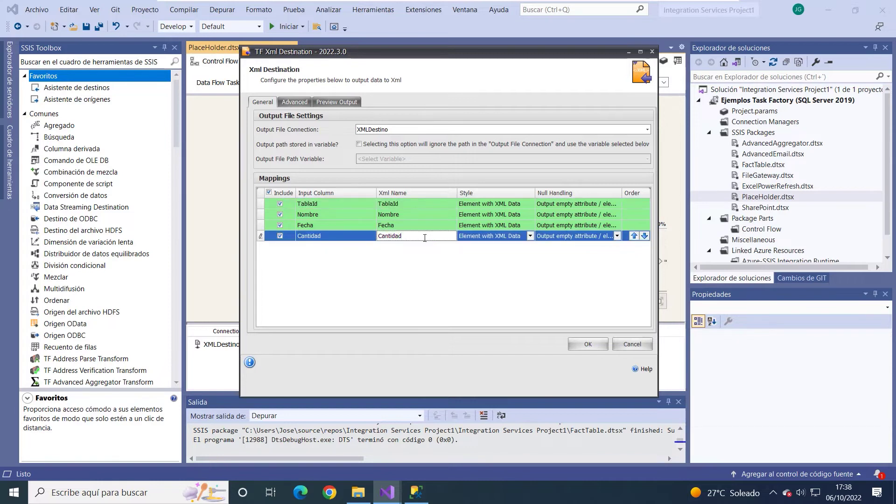
left_click(415, 226)
left_click(408, 214)
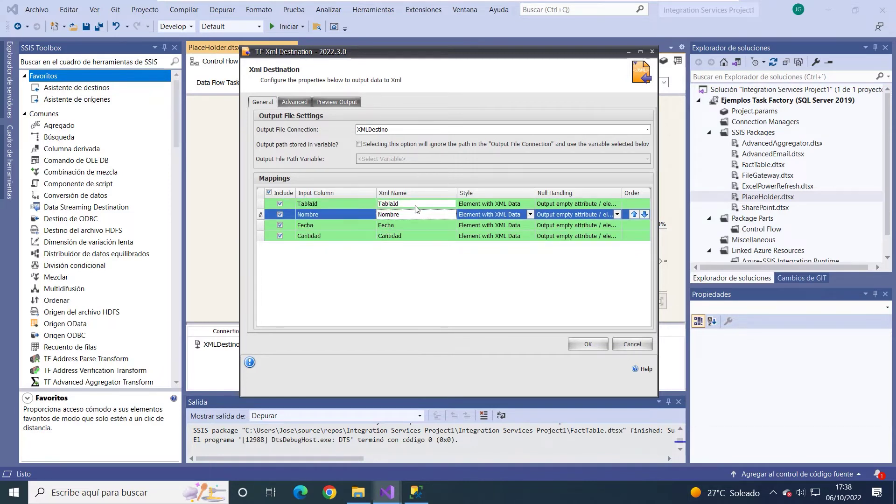
left_click(401, 203)
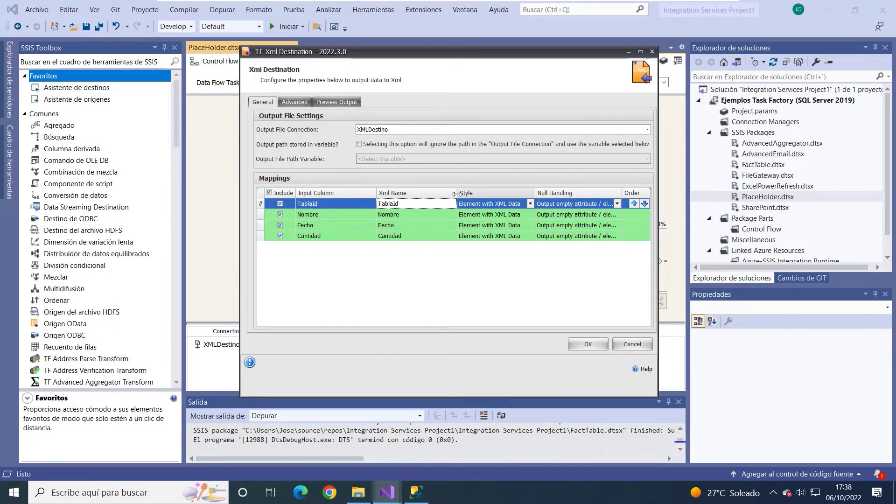
Narrow the Xml Name column and review the style and null handling options for TablaId
left_click_drag(456, 192, 430, 192)
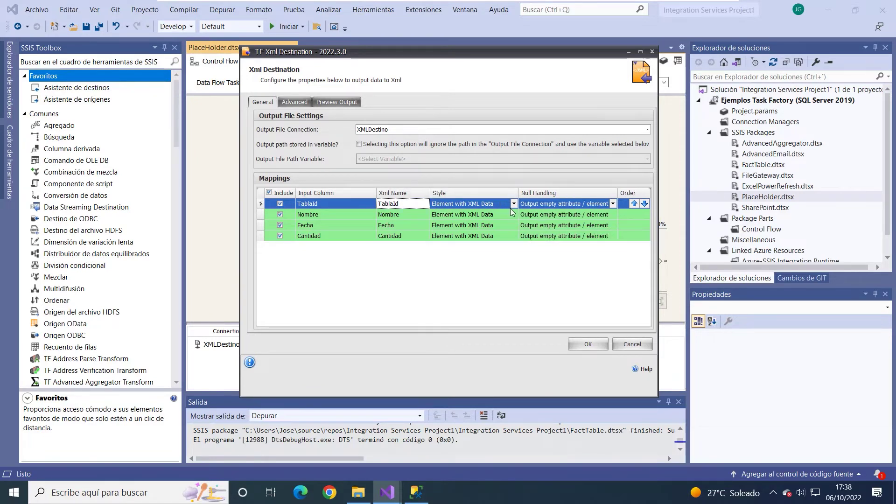
left_click(514, 204)
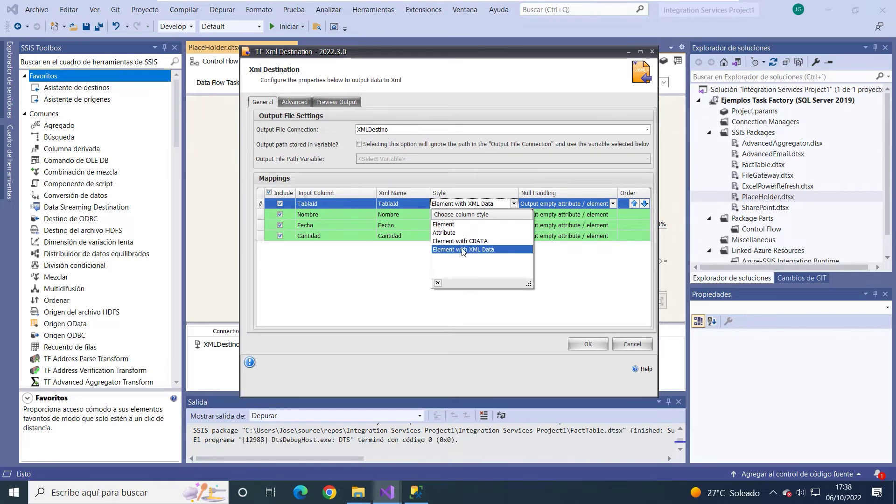
left_click(565, 269)
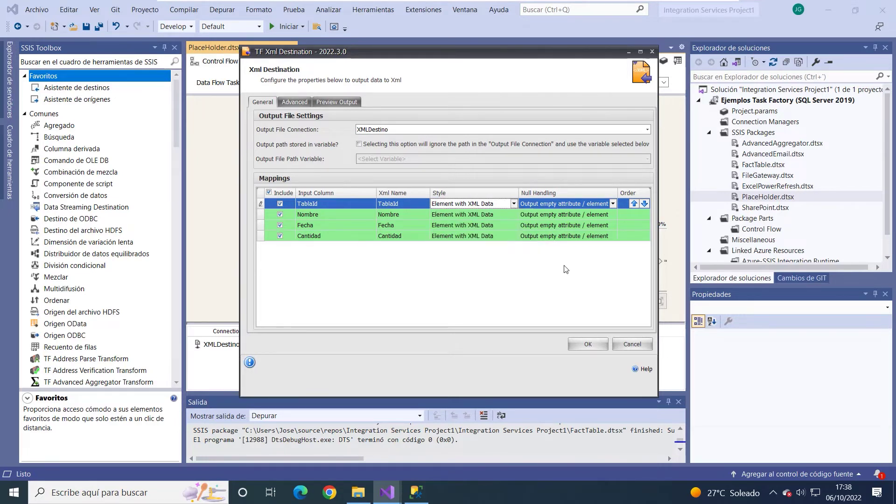
left_click(614, 204)
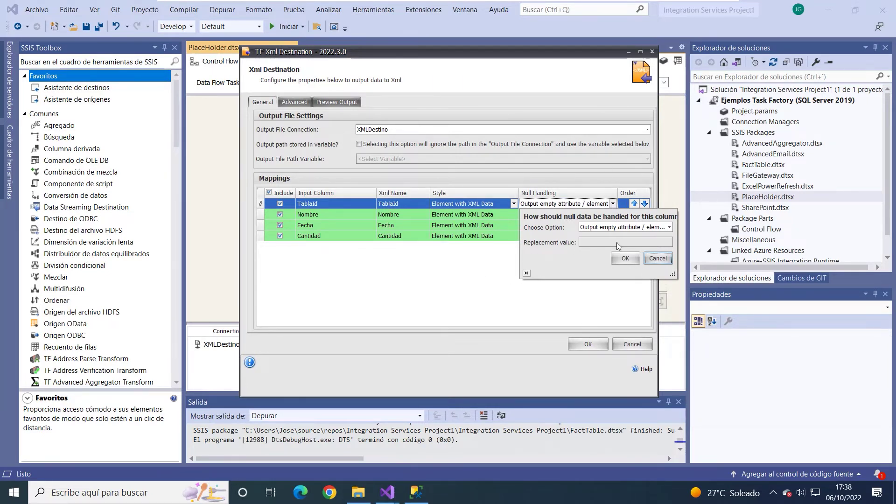
left_click(658, 259)
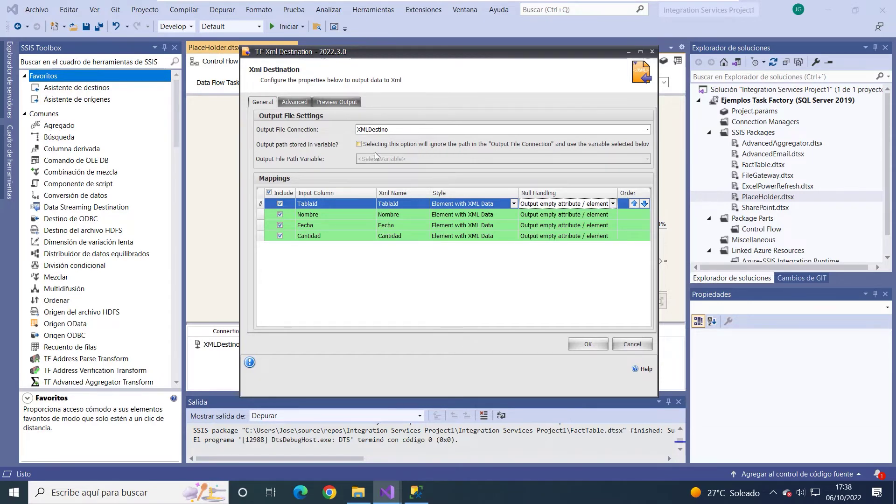
Review the advanced XML document settings and the available encodings, keeping UTF8
left_click(291, 101)
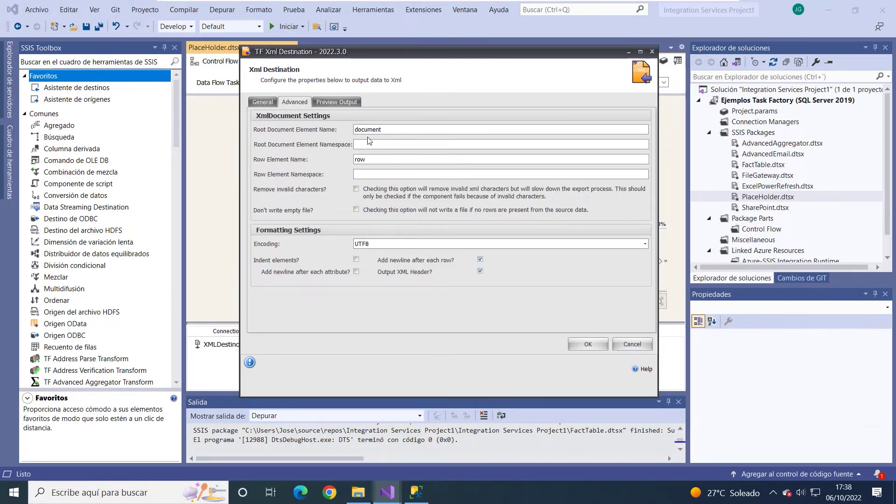
left_click(371, 246)
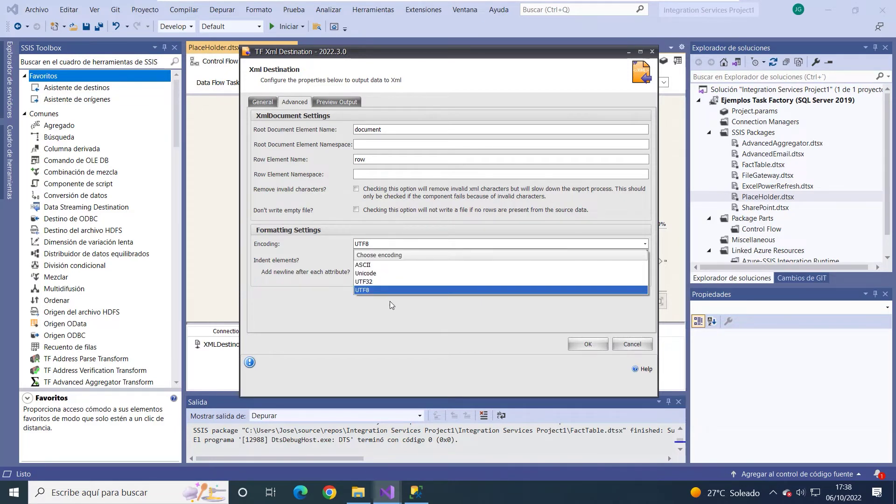
left_click(369, 290)
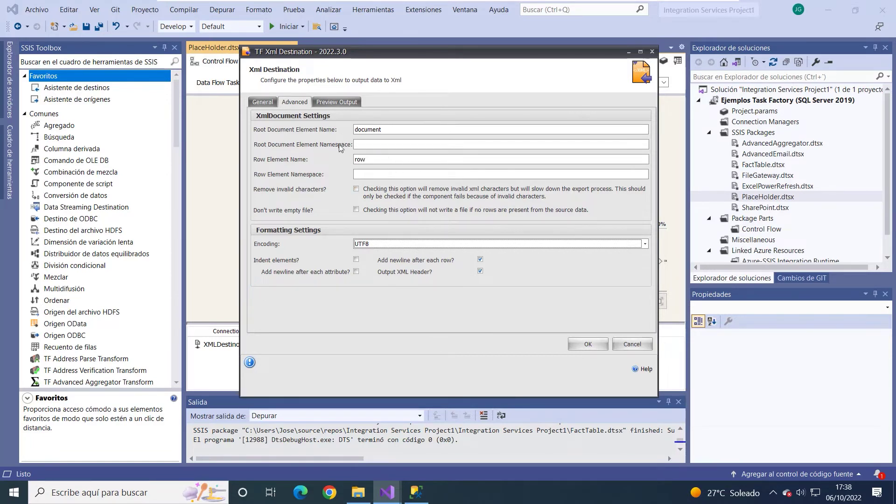
Preview the XML output, highlight its sample rows, and close the destination's settings without saving
left_click(336, 102)
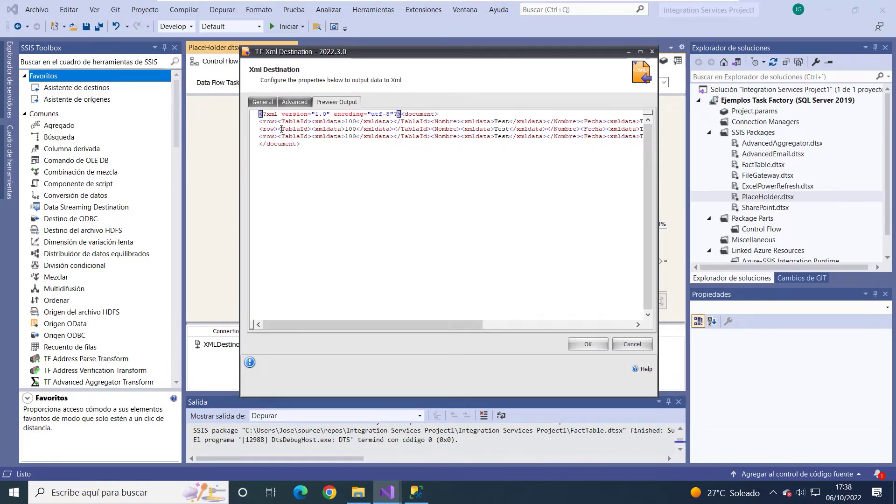
left_click_drag(343, 322, 326, 316)
key("ctrl+a")
left_click(260, 123)
left_click_drag(261, 124, 570, 136)
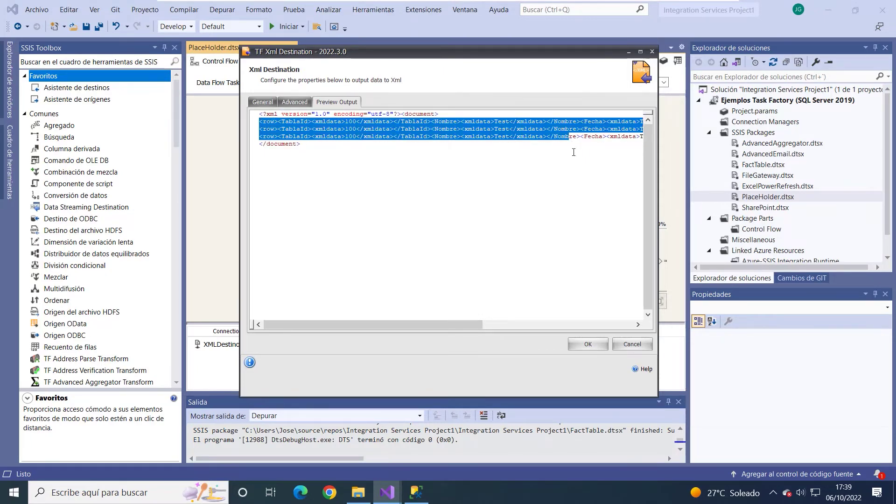
left_click(632, 345)
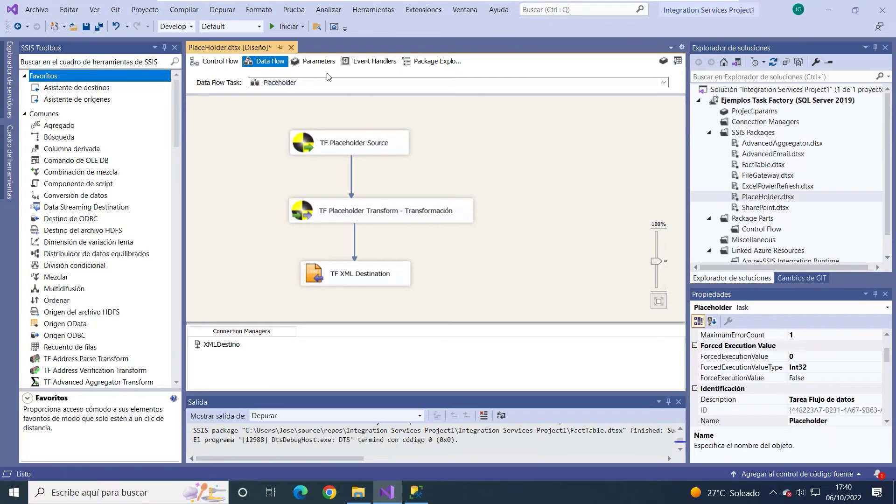
Run the PlaceHolder package, check the execution of all three data flow components, and stop debugging
left_click(285, 26)
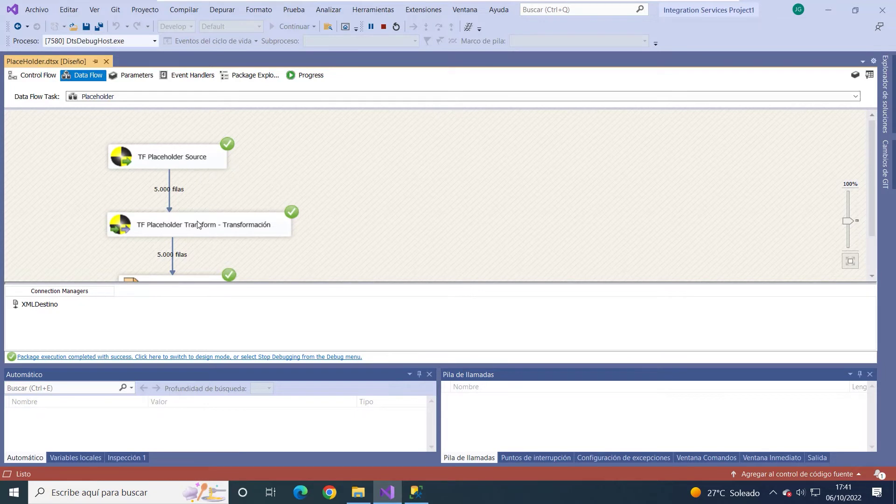
scroll(242, 165, "down", 2)
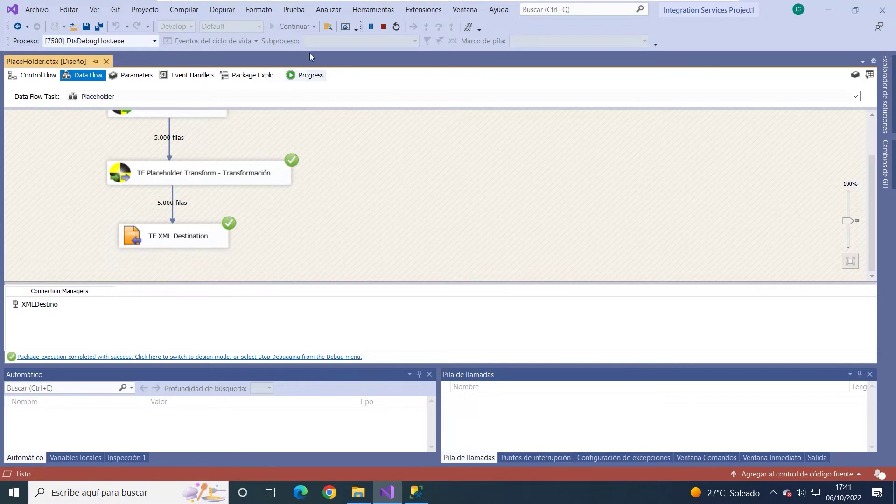
left_click(387, 30)
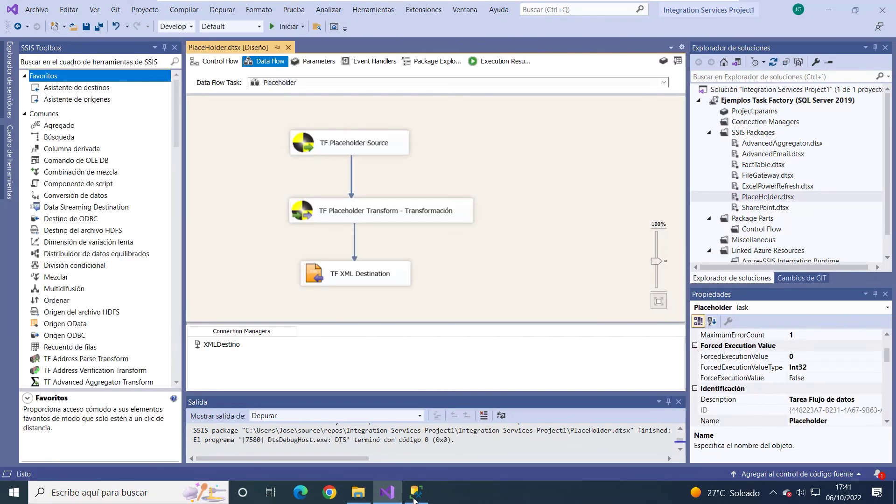
Switch to File Explorer and open the XMLDestino file in C:\Carga with Microsoft Visual Studio Version Selector
left_click(358, 492)
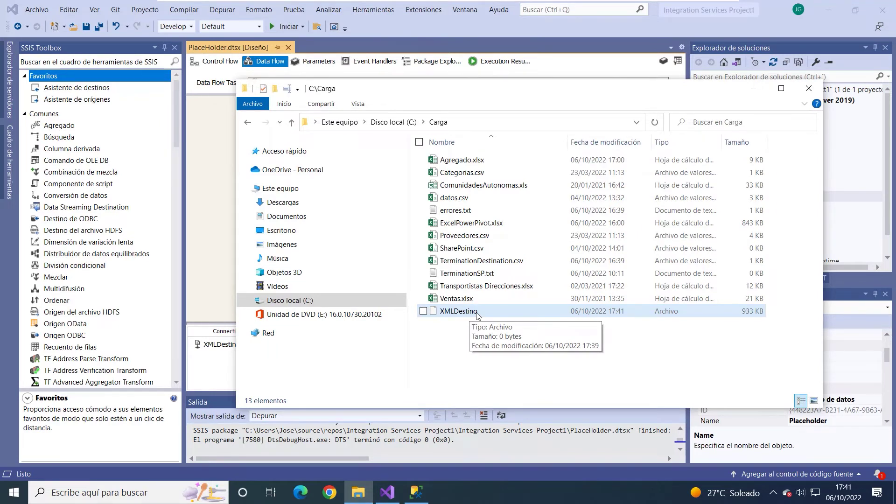
left_click(478, 317)
double_click(478, 316)
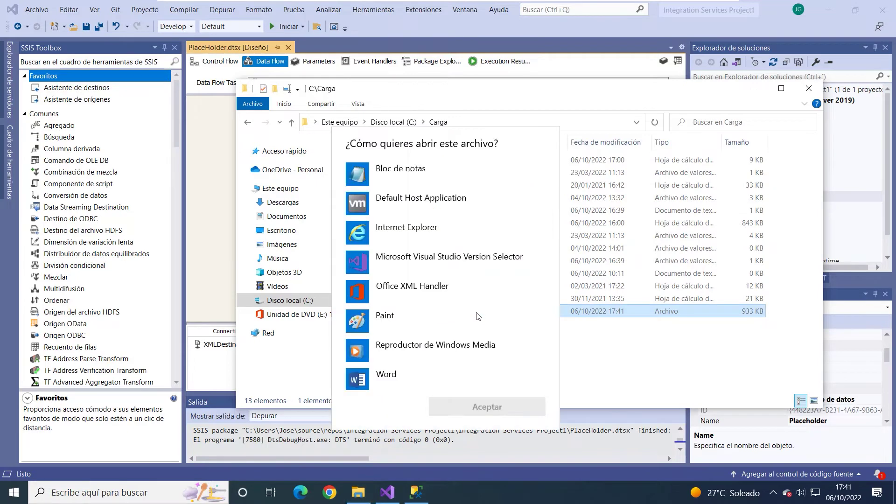
left_click(417, 269)
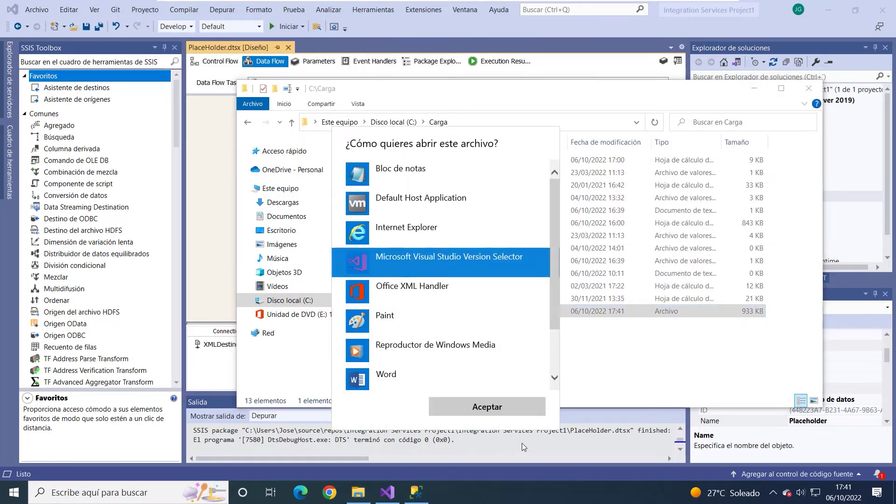
left_click(487, 408)
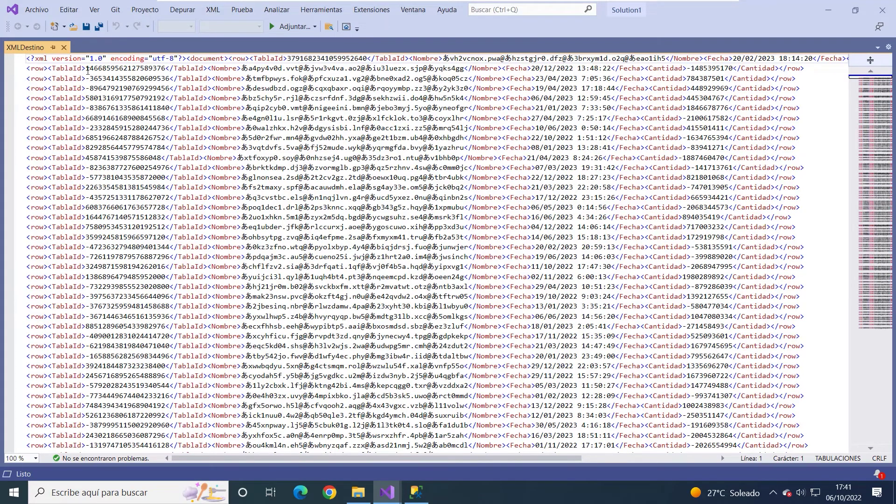
Highlight sample TablaId, Nombre, Fecha and Cantidad values in the first rows of the XMLDestino file to examine the generated data
left_click_drag(87, 70, 167, 69)
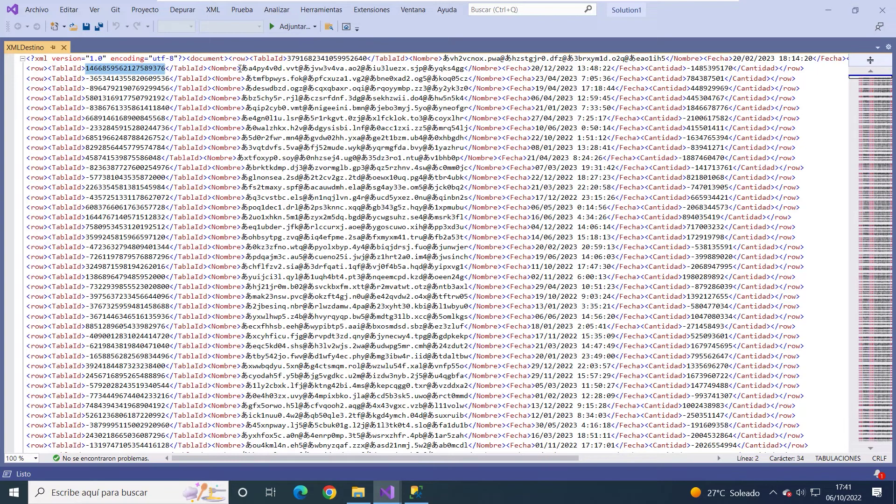
left_click_drag(241, 69, 467, 69)
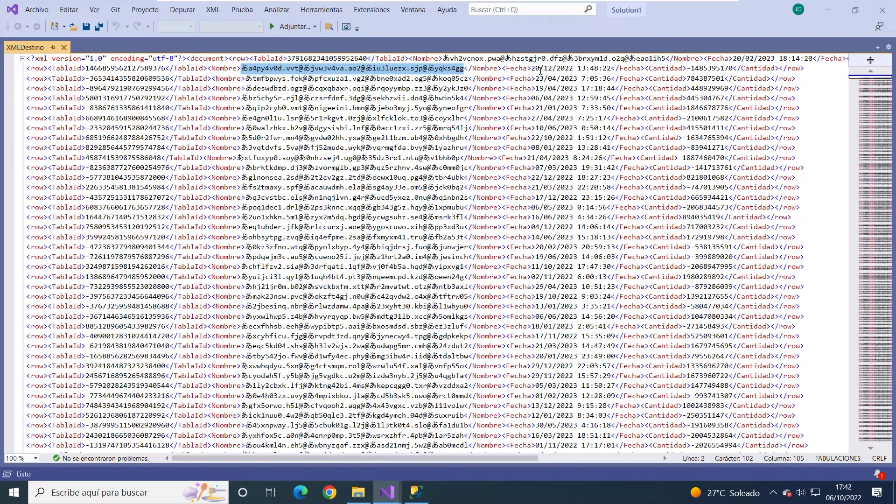
left_click_drag(531, 70, 611, 69)
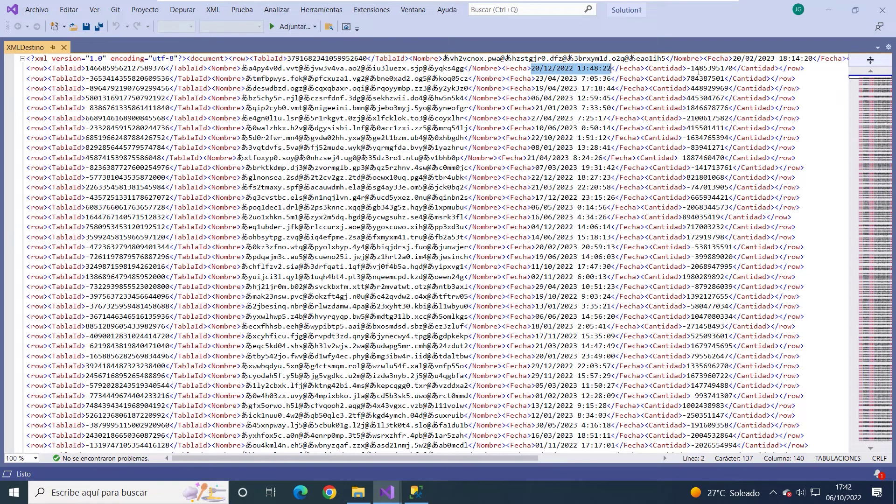
left_click_drag(693, 68, 724, 82)
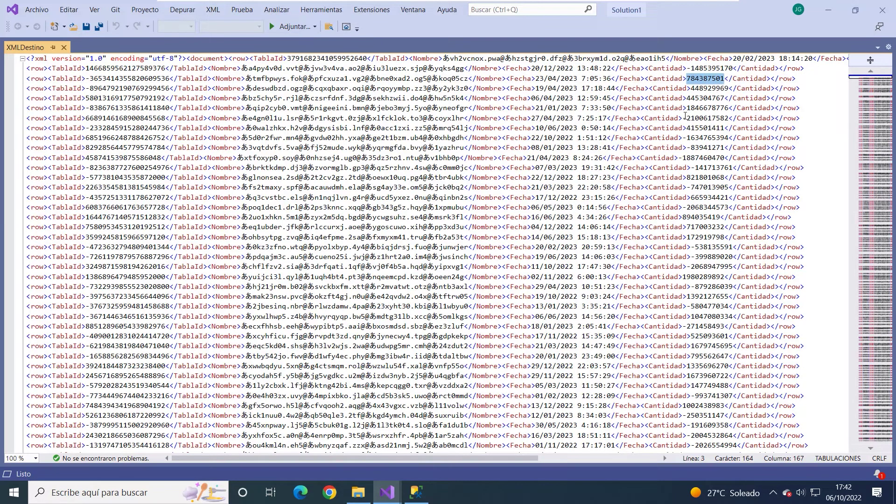
left_click_drag(683, 119, 731, 118)
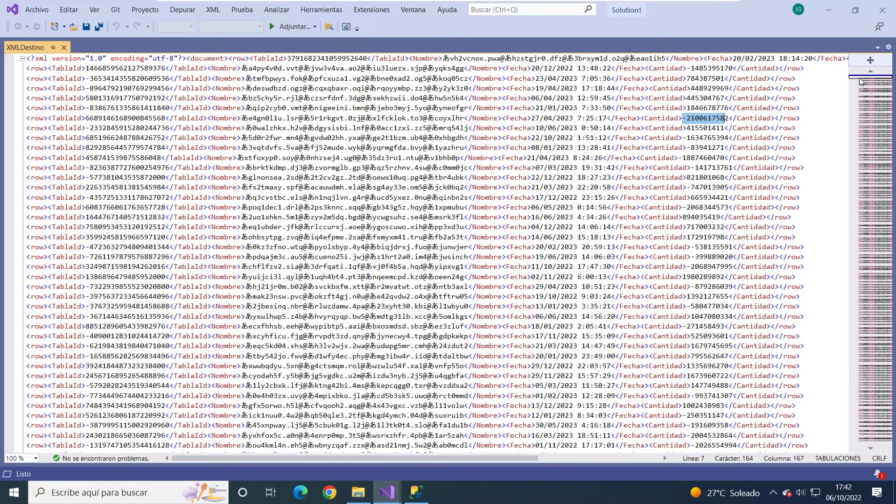
Go to the end of the XMLDestino document and place the cursor in its last row to check the line number
left_click_drag(862, 82, 870, 440)
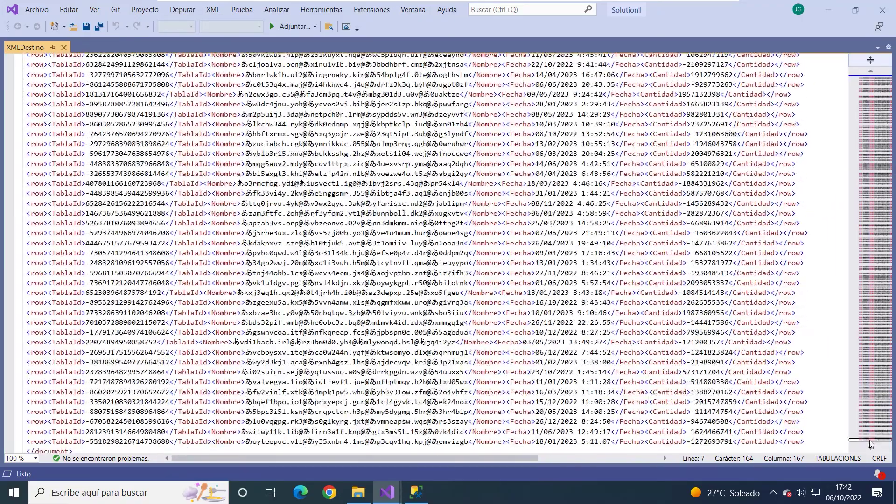
scroll(871, 444, "down", 4)
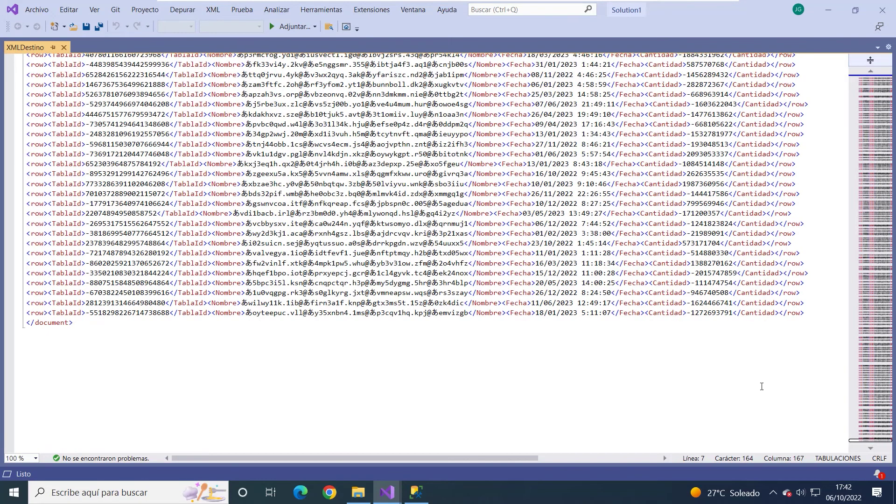
scroll(762, 386, "up", 4)
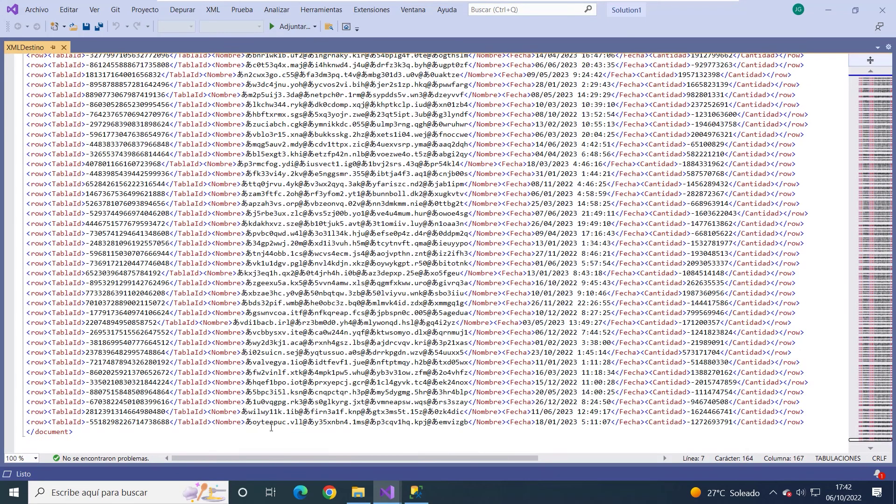
left_click(250, 426)
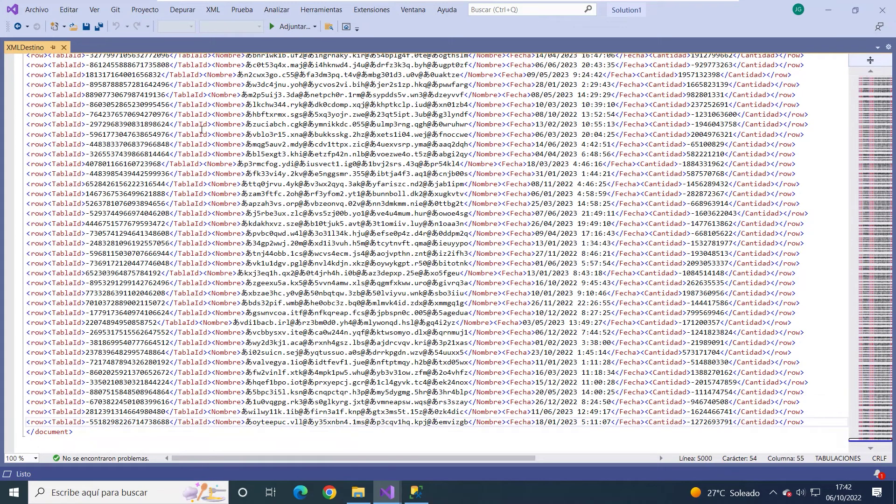
Minimize the XML file's window and switch back to the PlaceHolder package's data flow in the Integration Services project
mouse_move(836, 14)
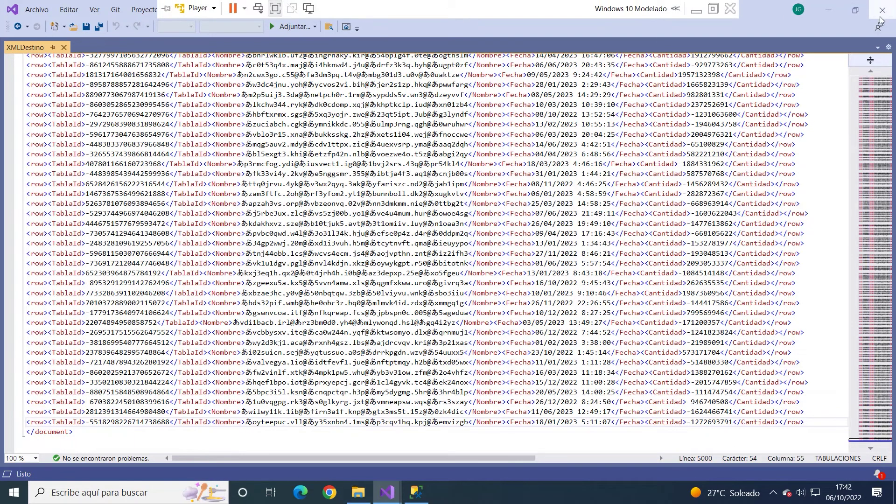
left_click(830, 10)
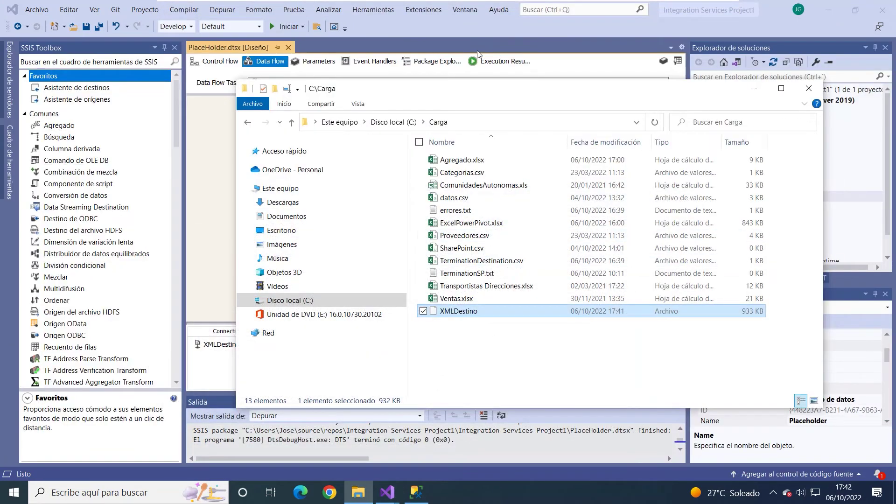
left_click(539, 68)
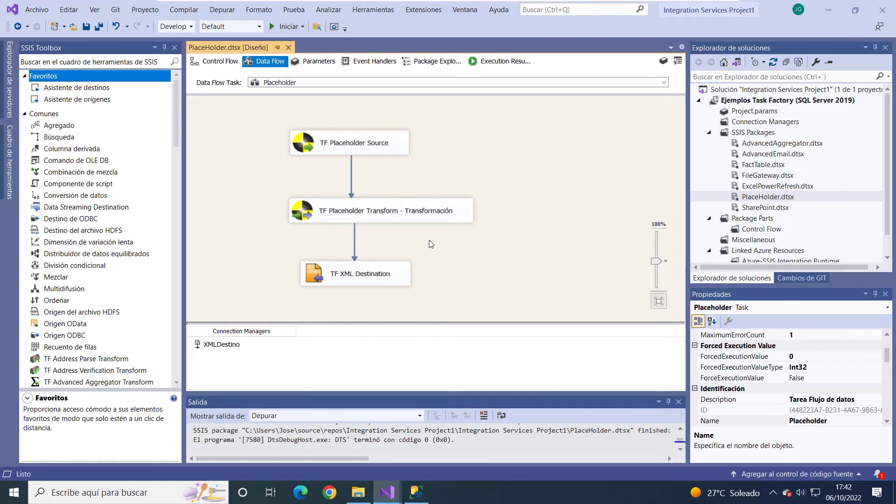
Shift the TF Placeholder Transform slightly left in the data flow and enlarge the design area above the connection managers
left_click(442, 218)
left_click_drag(442, 224, 440, 224)
left_click(536, 205)
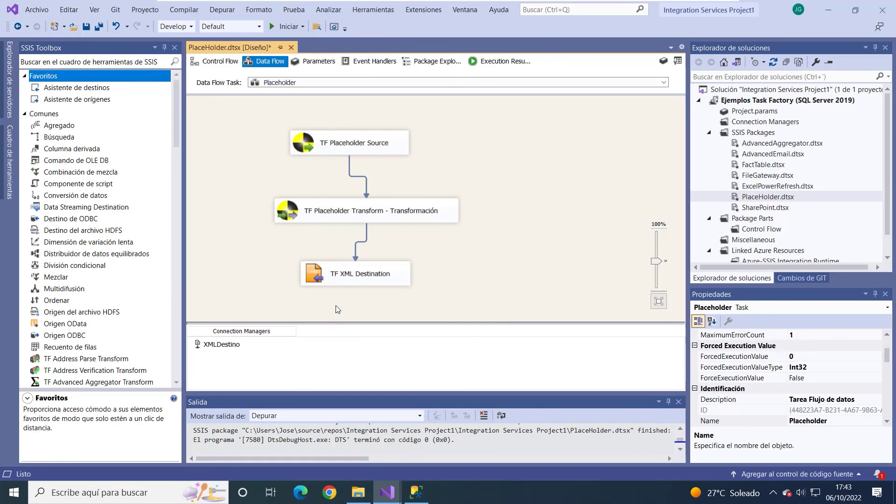
left_click_drag(342, 324, 341, 335)
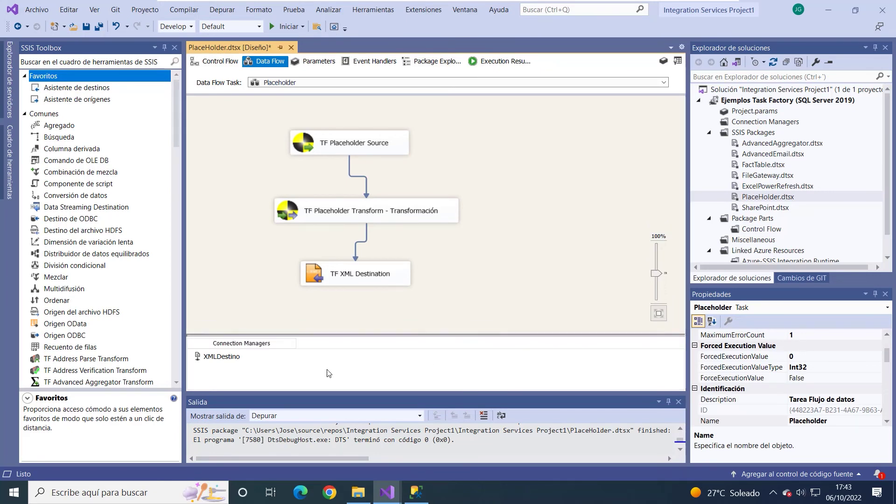
Review the XMLDestino connection manager's usage type and file path, browse the Carga folder, and cancel both dialogs without changes
left_click(242, 362)
double_click(243, 362)
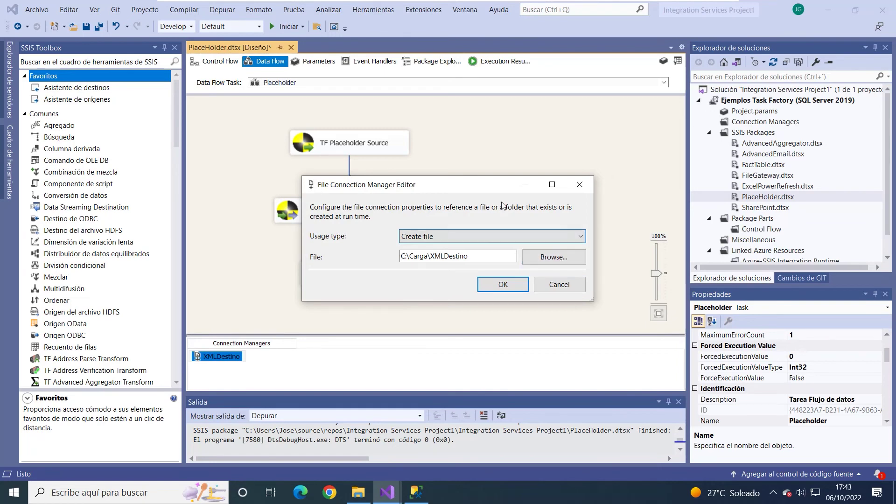
left_click_drag(467, 184, 468, 182)
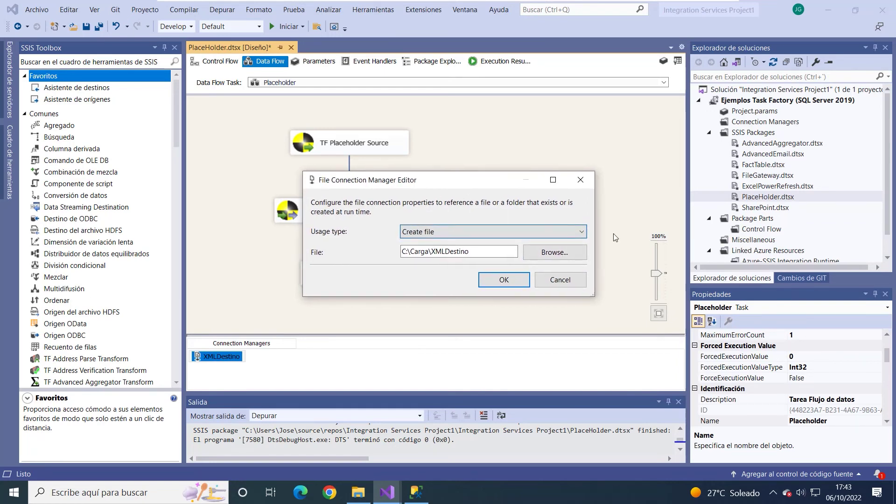
left_click(556, 260)
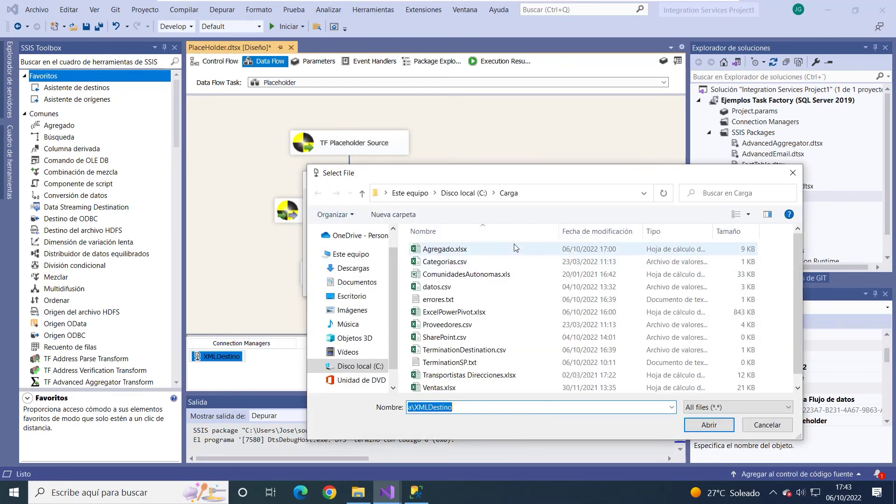
left_click_drag(539, 184, 486, 123)
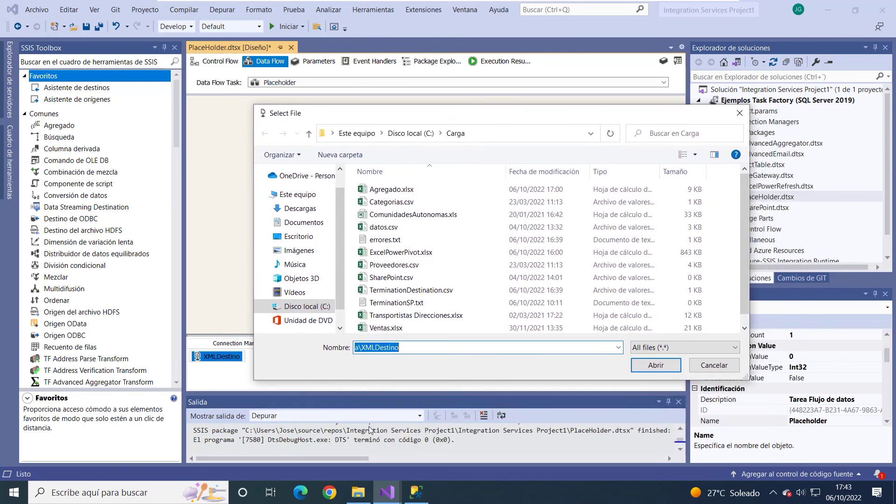
left_click(361, 348)
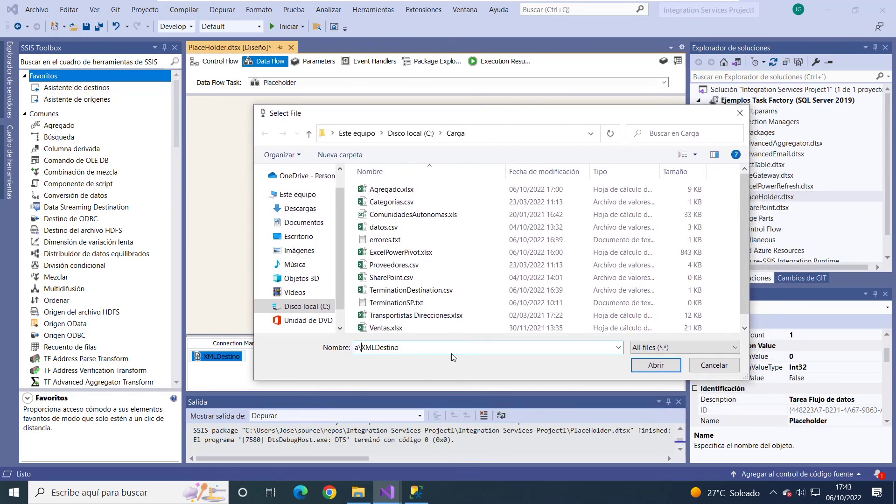
left_click(715, 367)
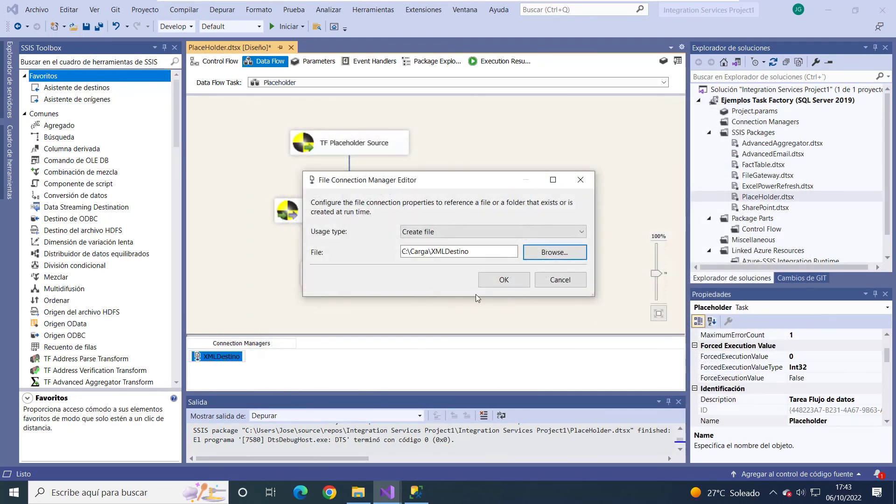
left_click(561, 280)
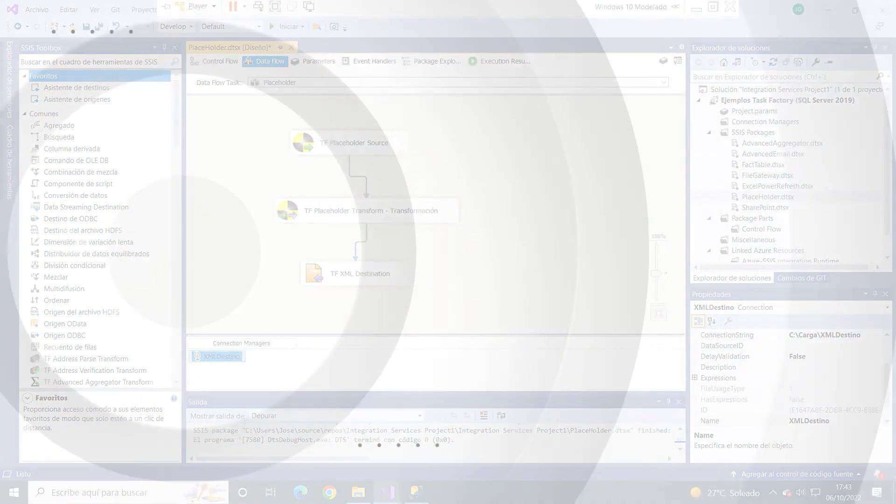